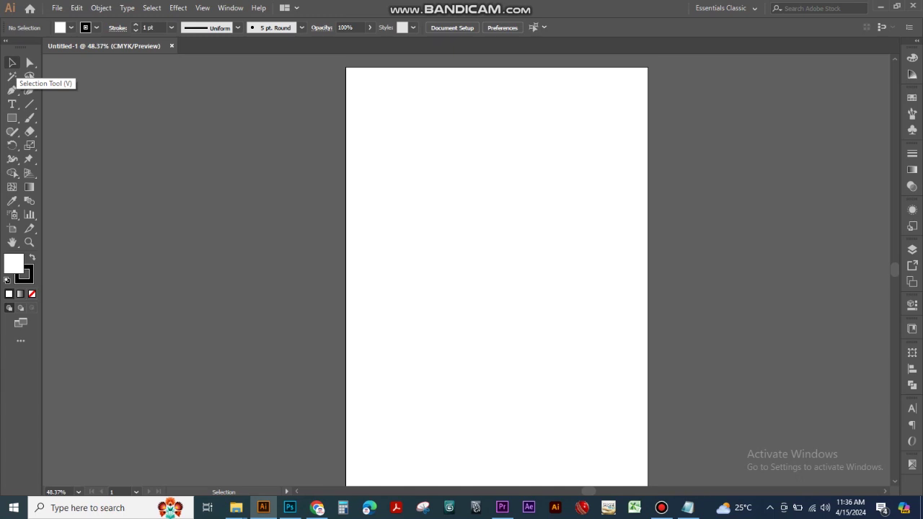
click(28, 63)
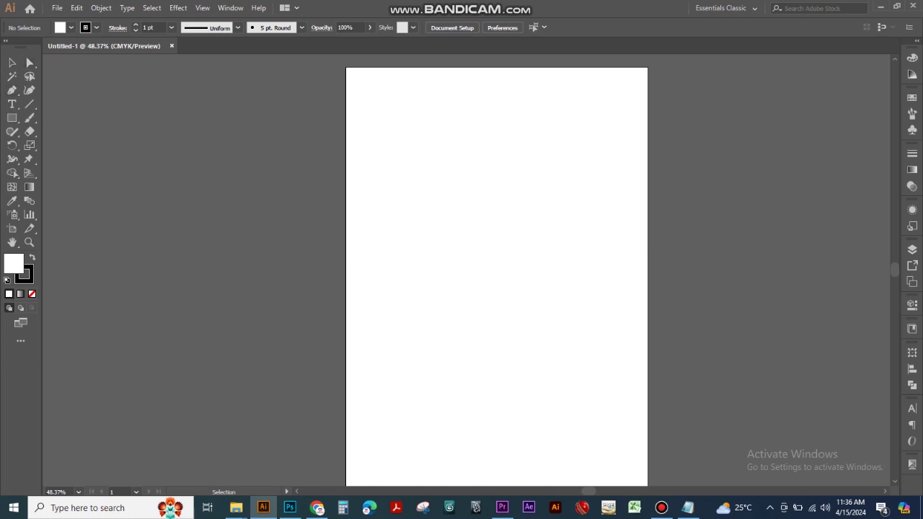
click(12, 90)
click(376, 199)
drag(415, 137, 450, 130)
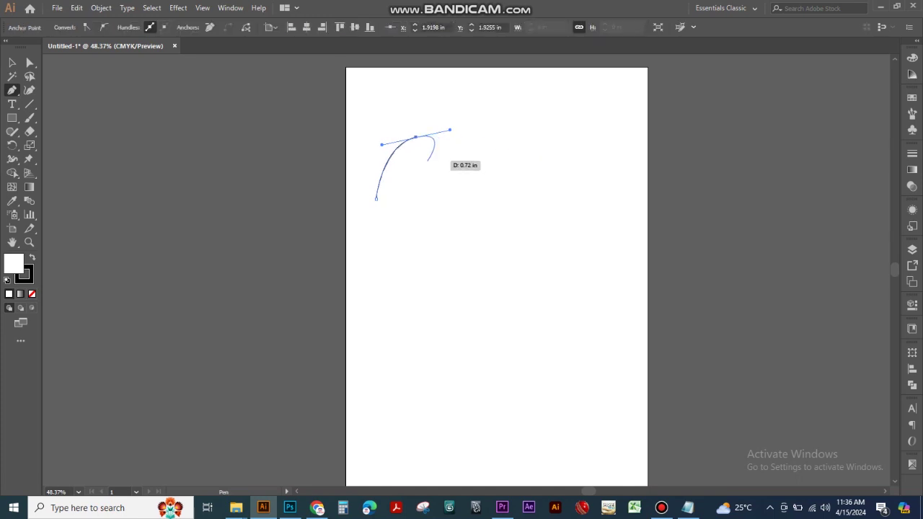
key(ctrl+z)
key(ctrl+z)
Draw a closed four-sided path with the Pen tool across the artboard's upper half, about 7.1 in wide and 2.8 in high.
click(355, 157)
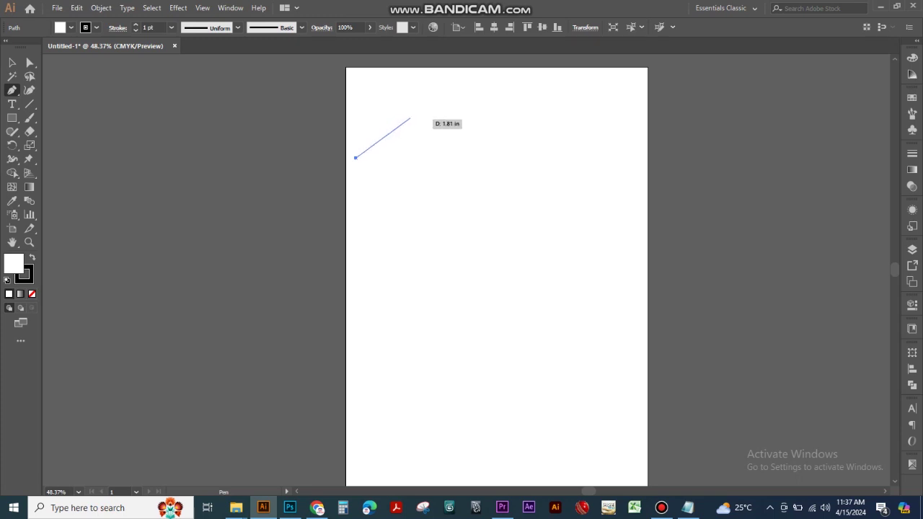
drag(441, 116, 490, 117)
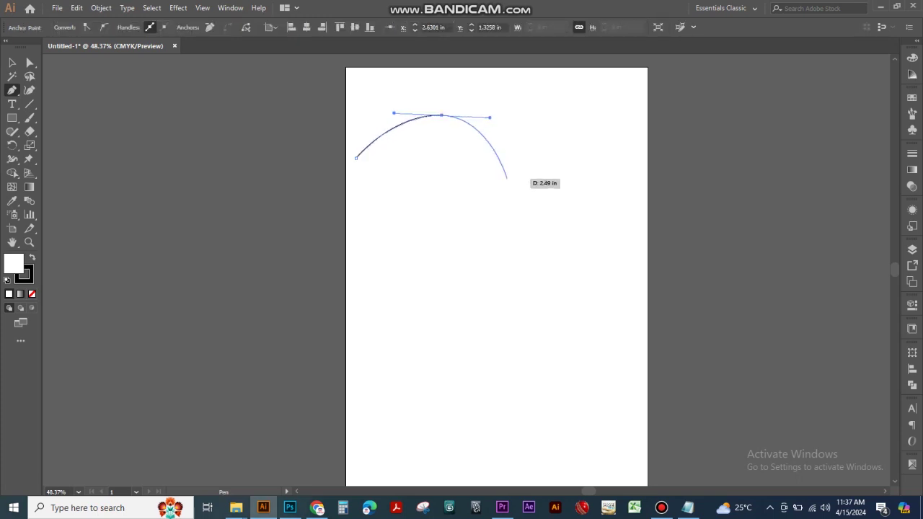
key(ctrl+z)
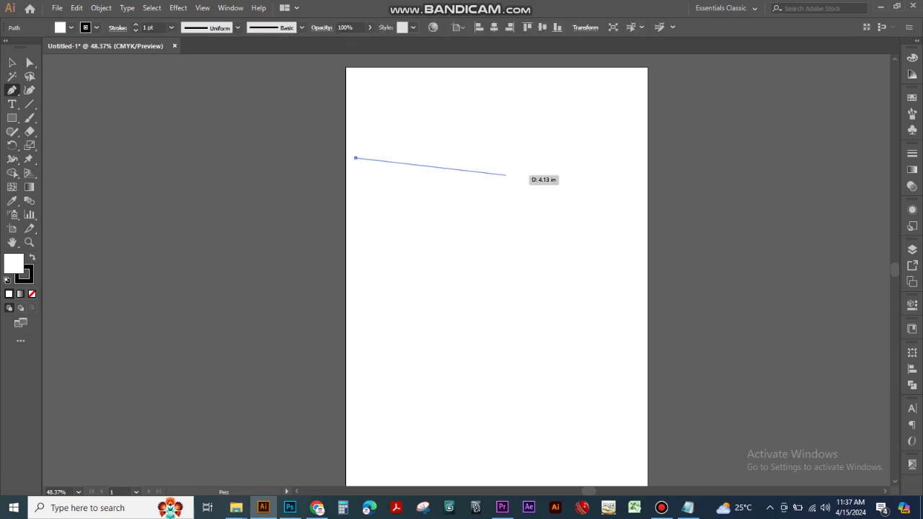
click(616, 157)
click(615, 260)
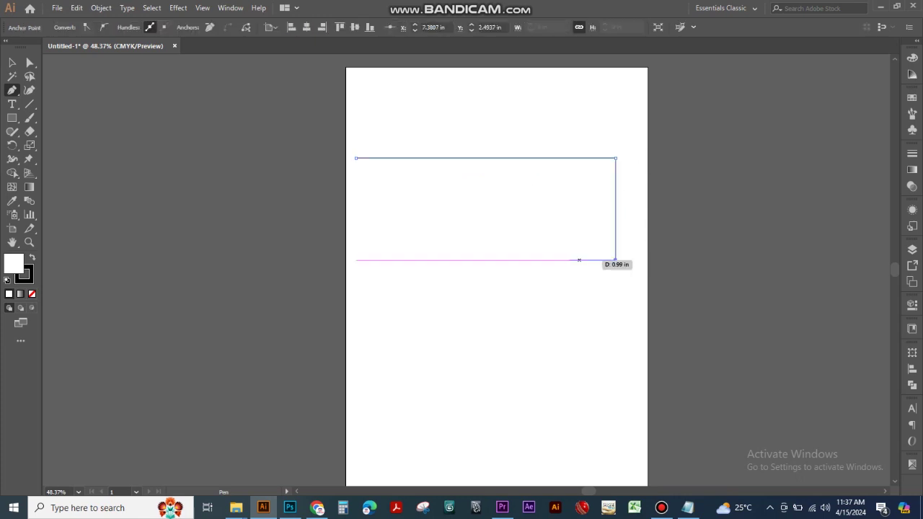
click(363, 260)
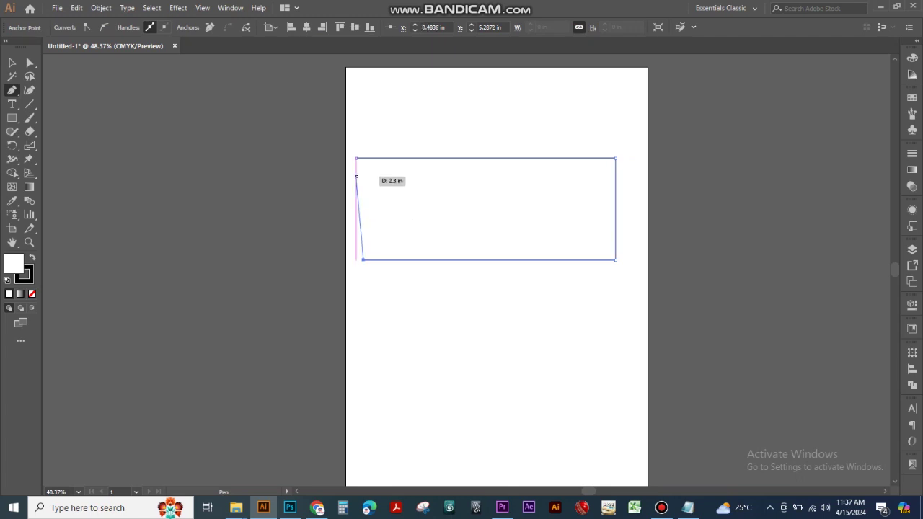
click(355, 158)
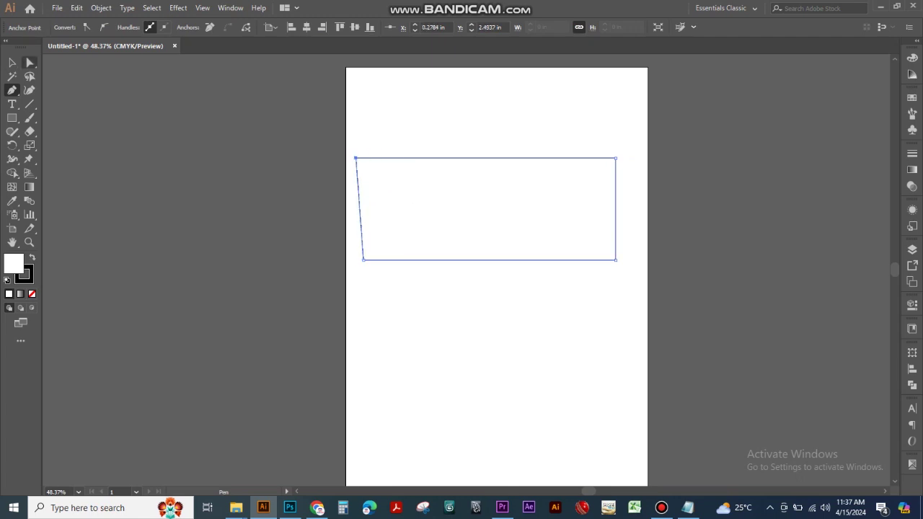
Align the two left corner anchor points of the four-sided path to the artboard's left edge.
click(12, 63)
click(29, 63)
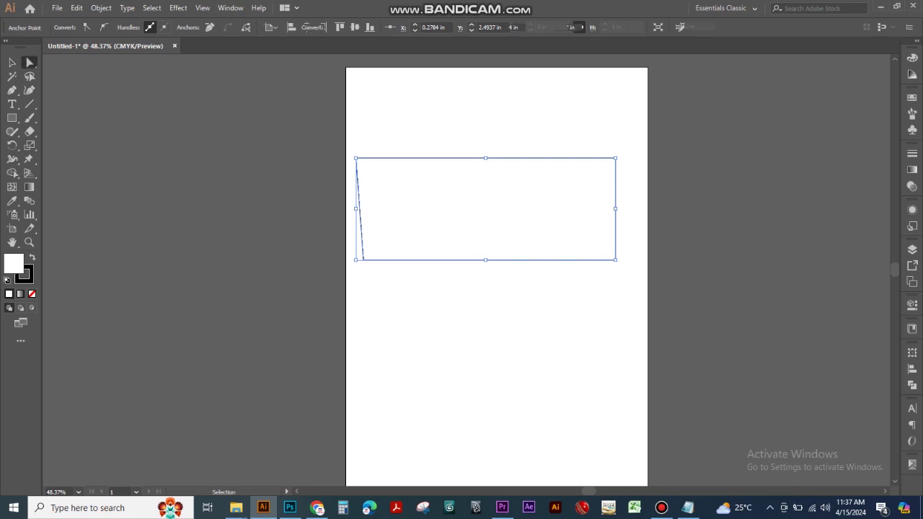
drag(346, 241, 391, 279)
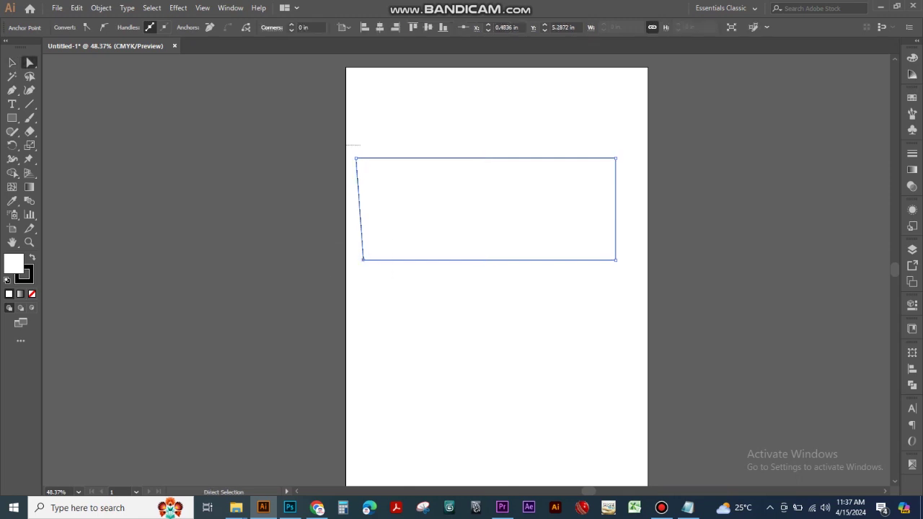
drag(345, 145, 386, 286)
click(366, 27)
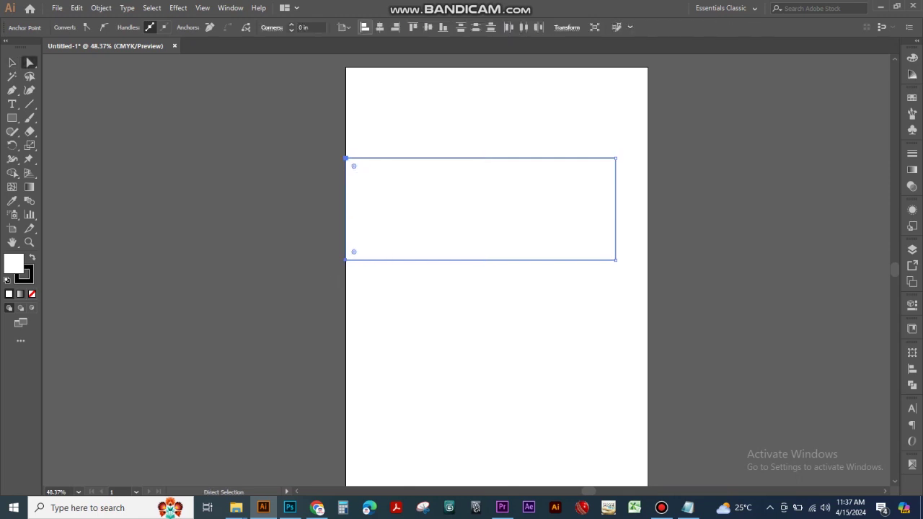
Move the whole rectangle slightly right and down inside the artboard and fill it with red.
click(12, 63)
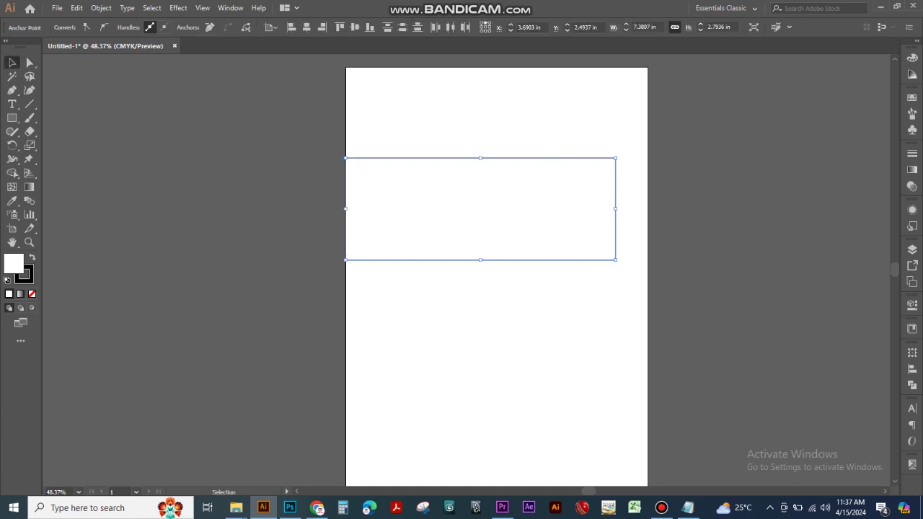
click(245, 151)
click(505, 173)
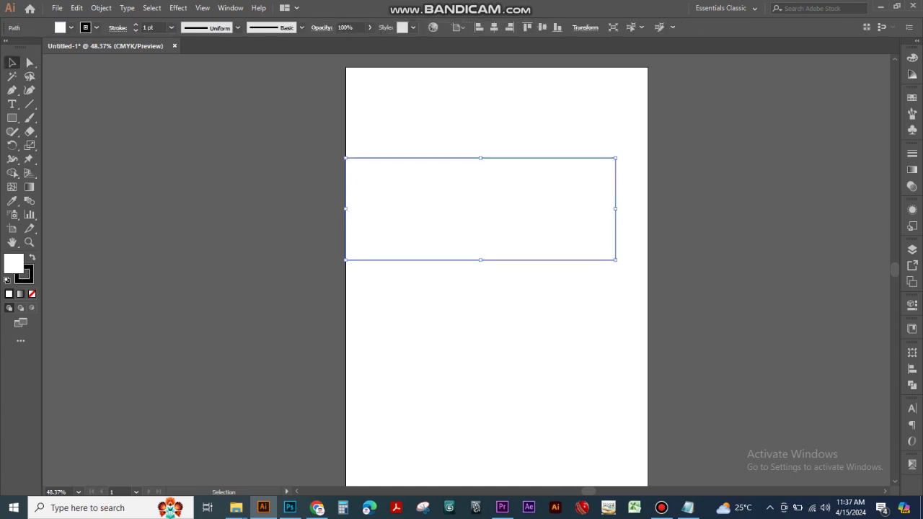
drag(505, 257, 525, 267)
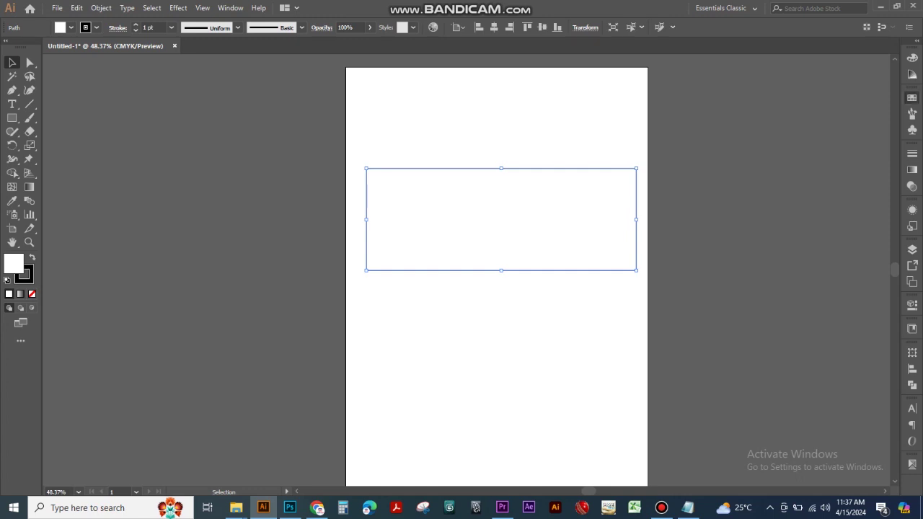
click(913, 98)
click(801, 128)
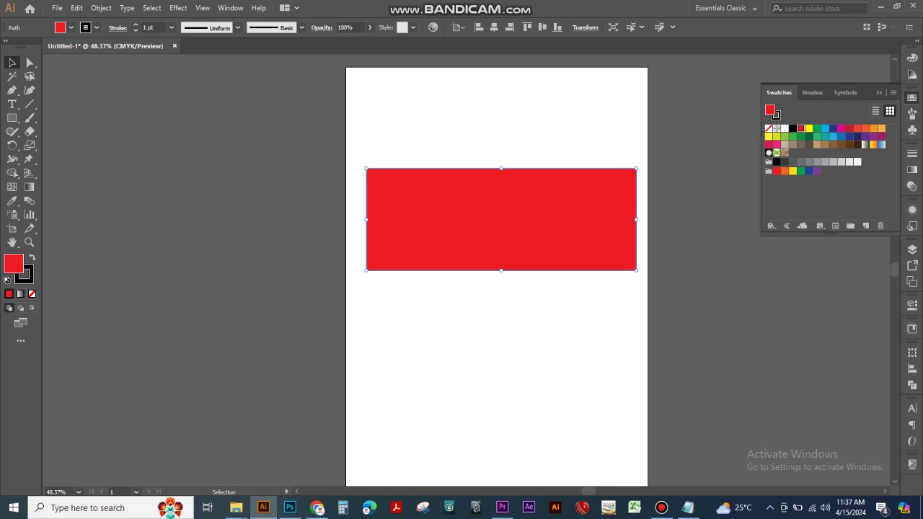
Compare the colour values of the rectangle's stroke and fill.
click(25, 275)
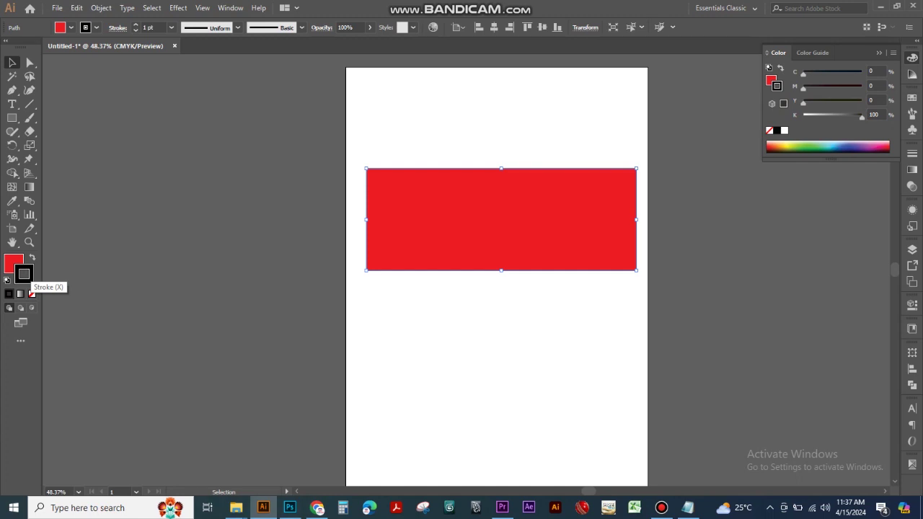
click(13, 266)
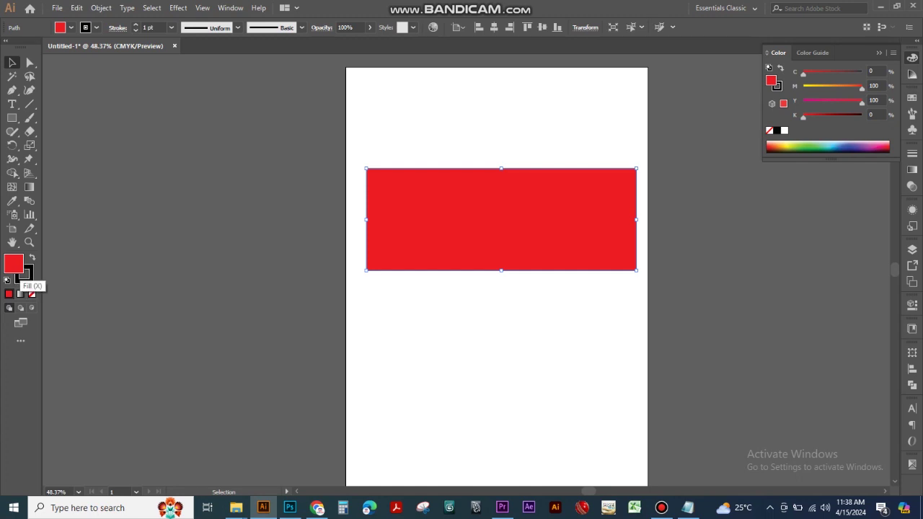
click(29, 279)
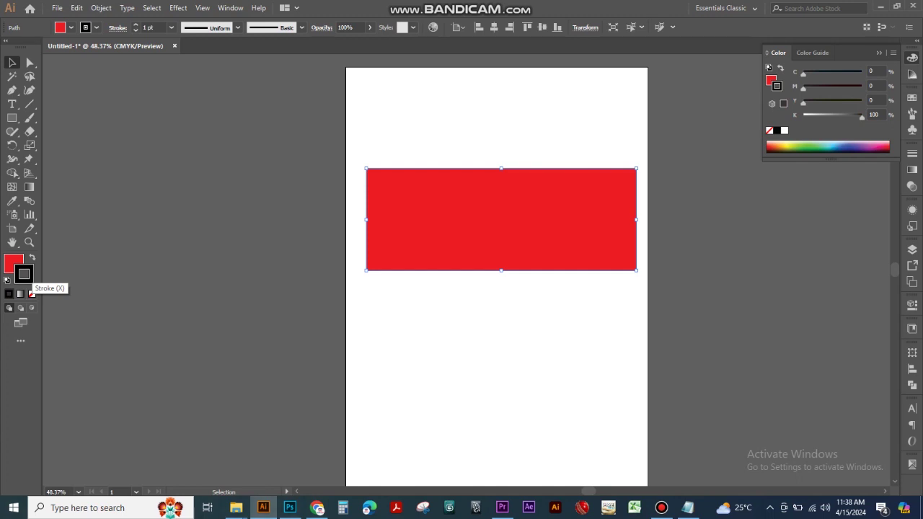
click(10, 264)
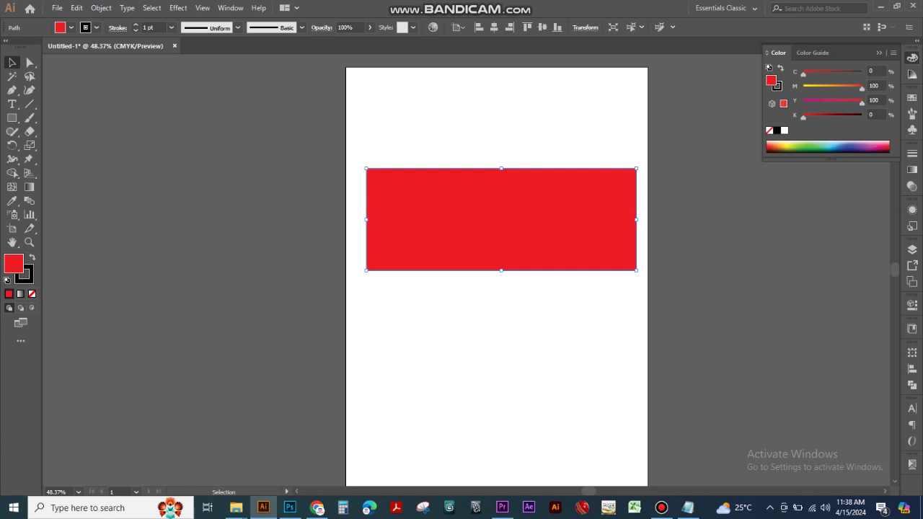
Delete the red rectangle from the artboard.
key(ctrl+shift+a)
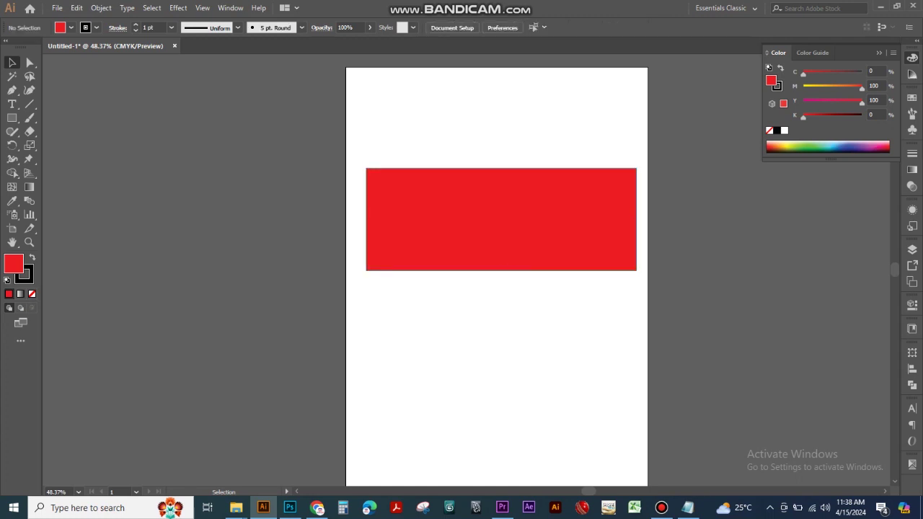
click(502, 220)
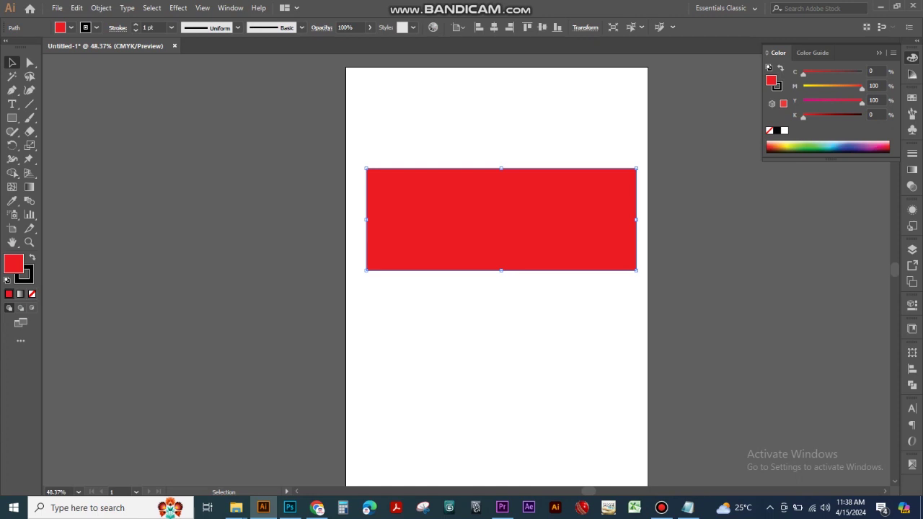
key(Delete)
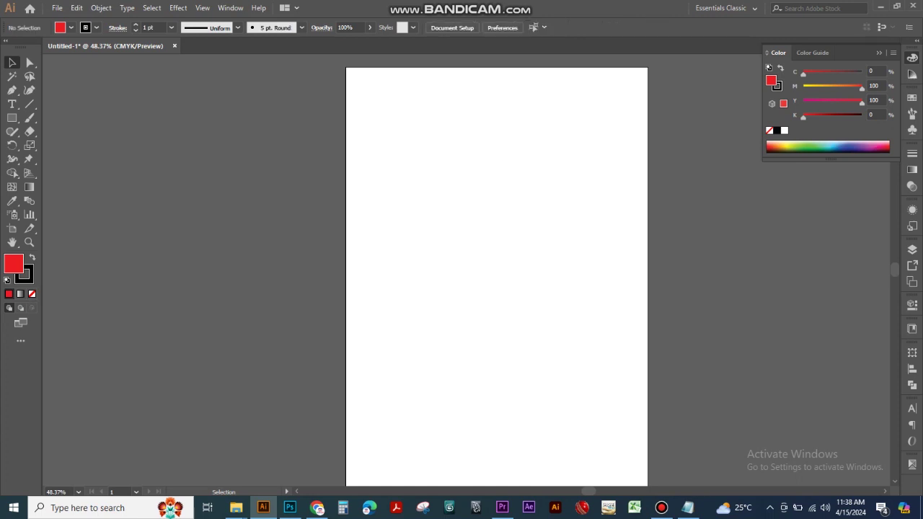
Start a curved Pen path in the artboard's upper left area with one smooth arc, and set its fill to none.
key(p)
click(385, 232)
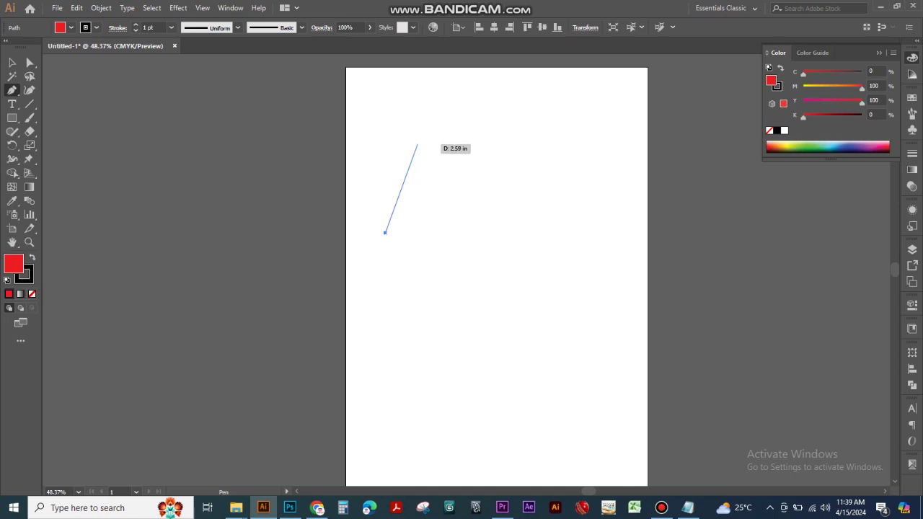
drag(417, 145, 458, 112)
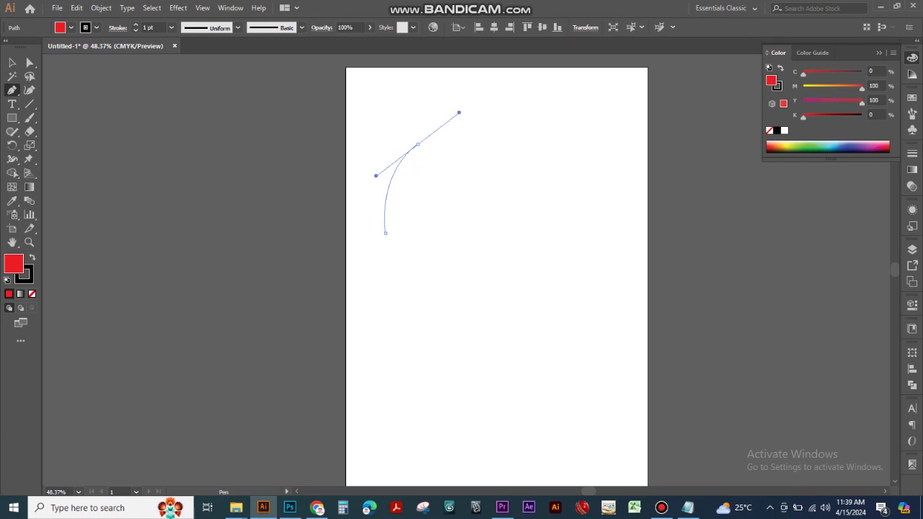
drag(459, 113, 460, 112)
drag(460, 112, 460, 111)
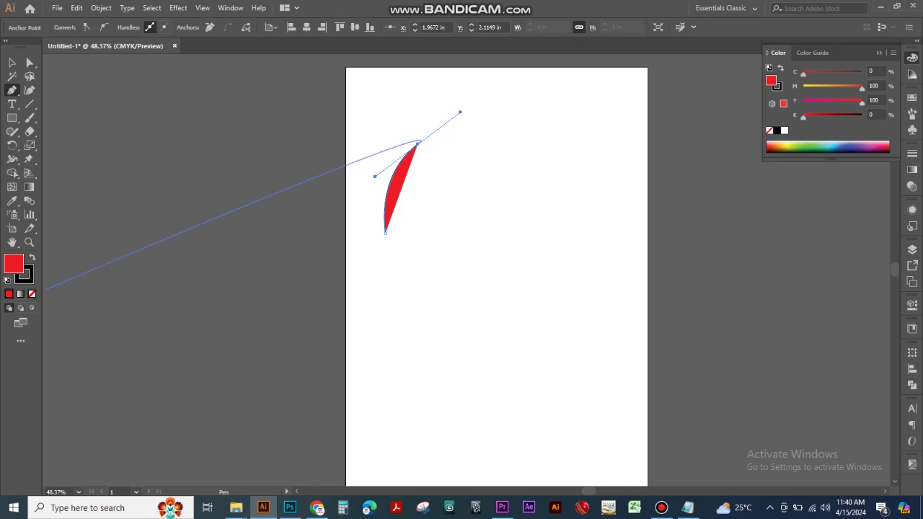
click(32, 294)
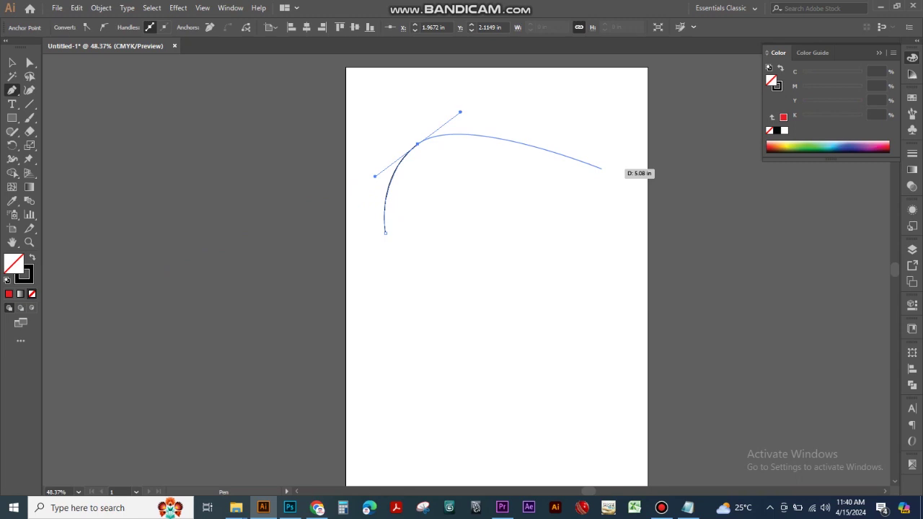
Continue the path along the outer edge, over to the right, down in an S-curve and around the rounded lower tip.
drag(600, 168, 610, 175)
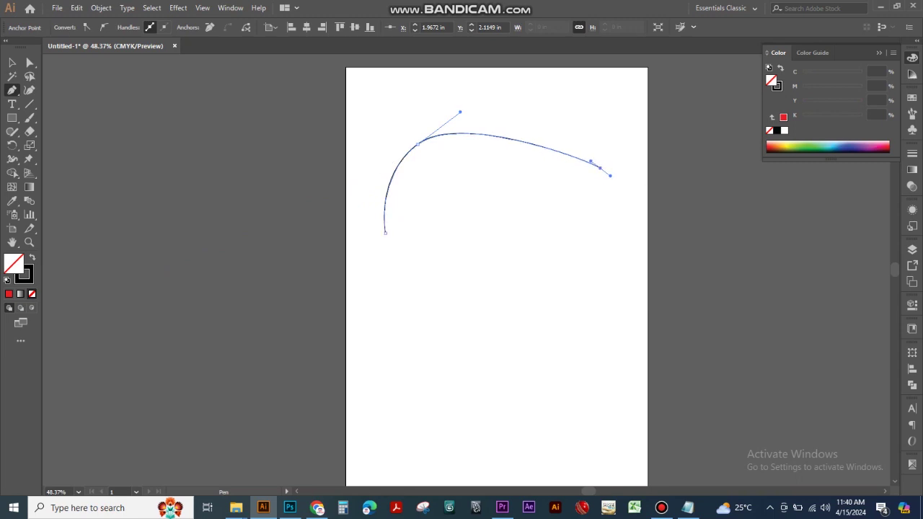
drag(563, 311, 531, 431)
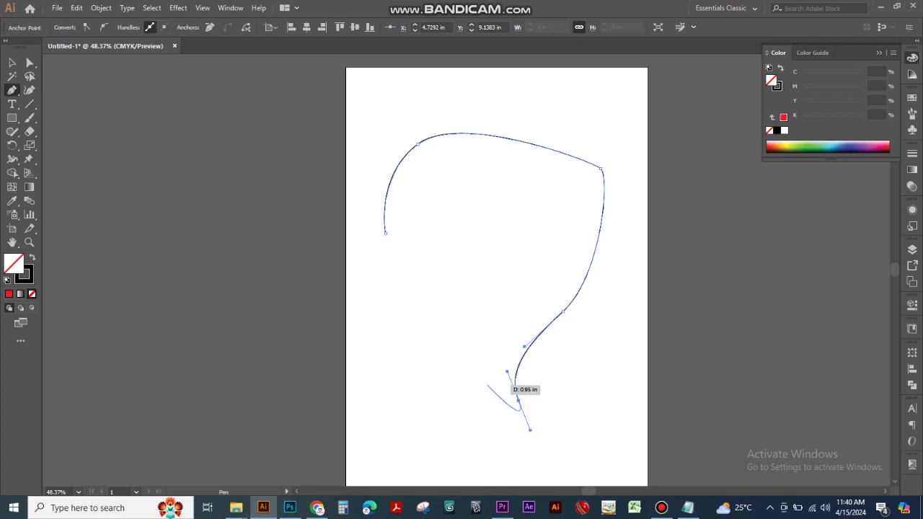
drag(494, 376, 503, 349)
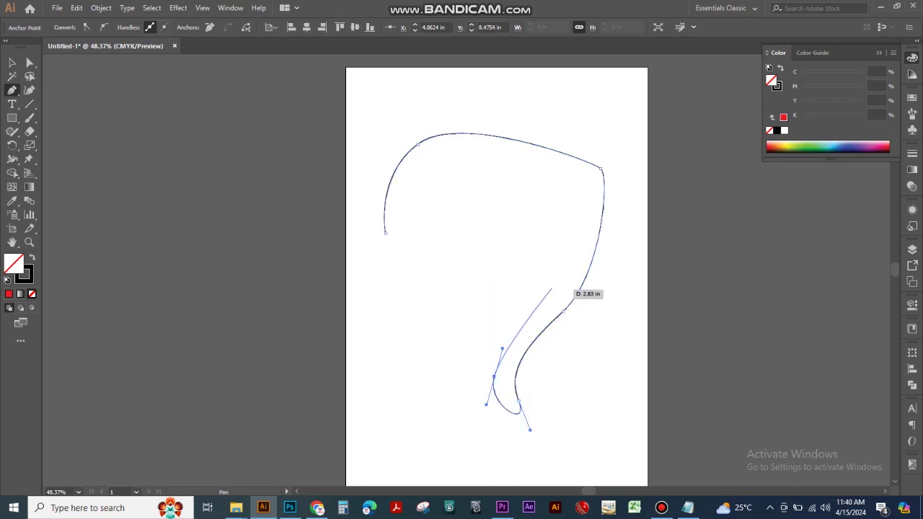
Bring the path back up along the inner side, roughly parallel to the outer edge, with curves to the upper left.
click(566, 280)
drag(578, 177, 550, 158)
drag(440, 155, 426, 164)
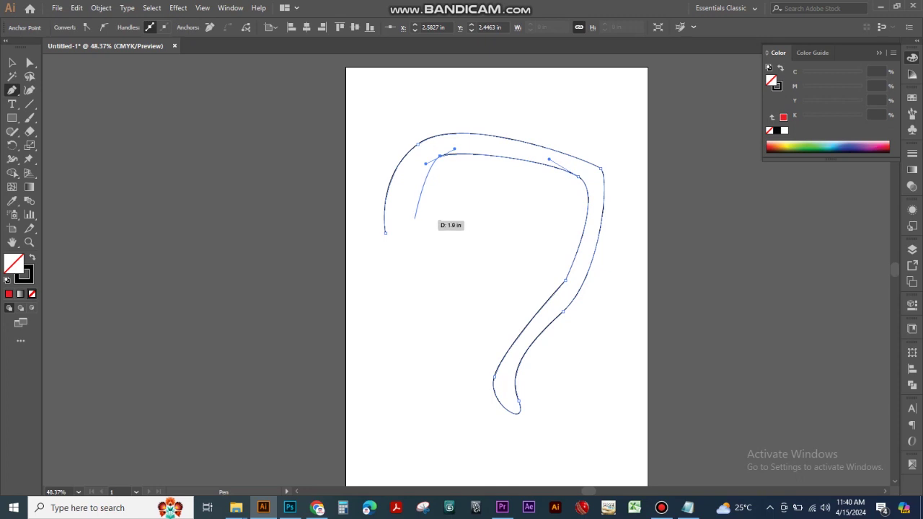
drag(413, 205, 415, 222)
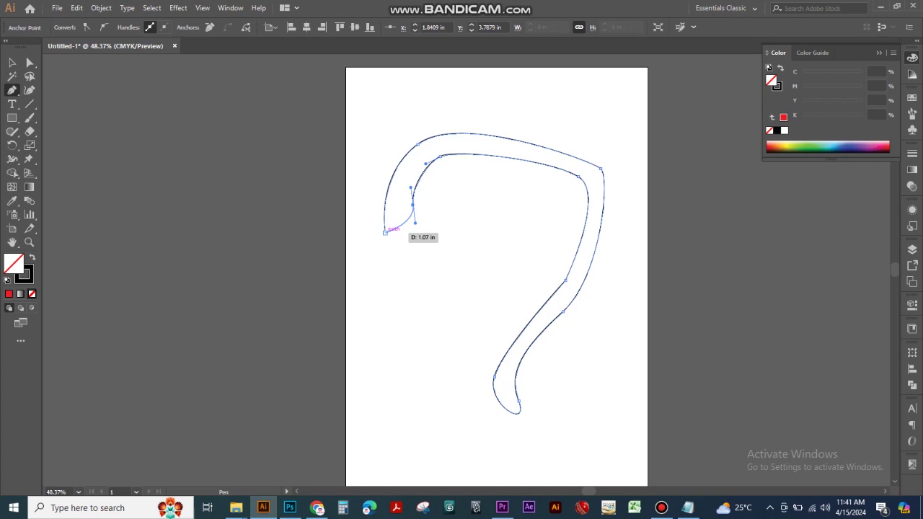
Extend the inner edge downward with a nearly straight segment, end the path there open, and select the whole path.
click(431, 273)
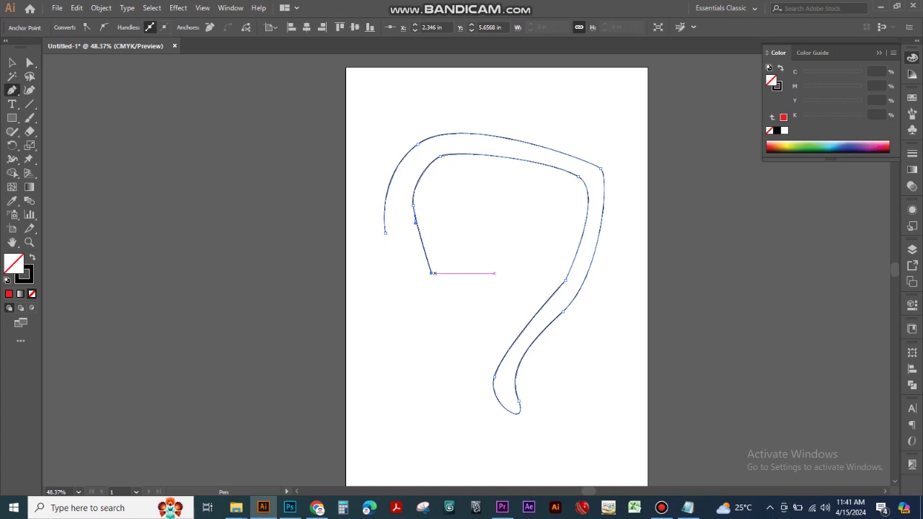
drag(432, 274, 438, 295)
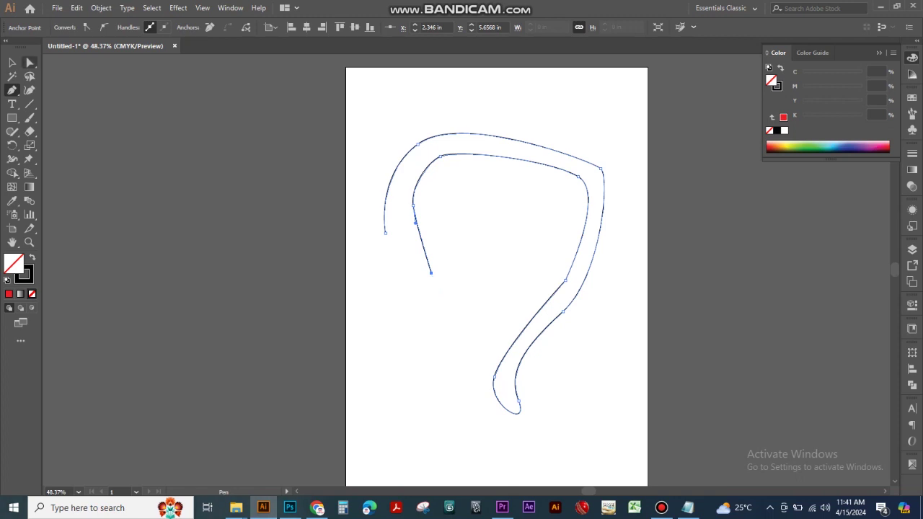
key(v)
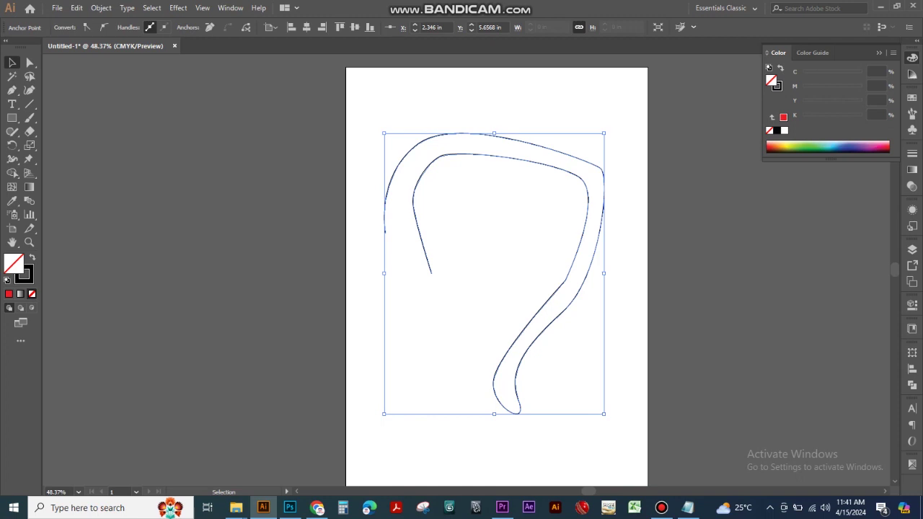
click(469, 264)
click(430, 267)
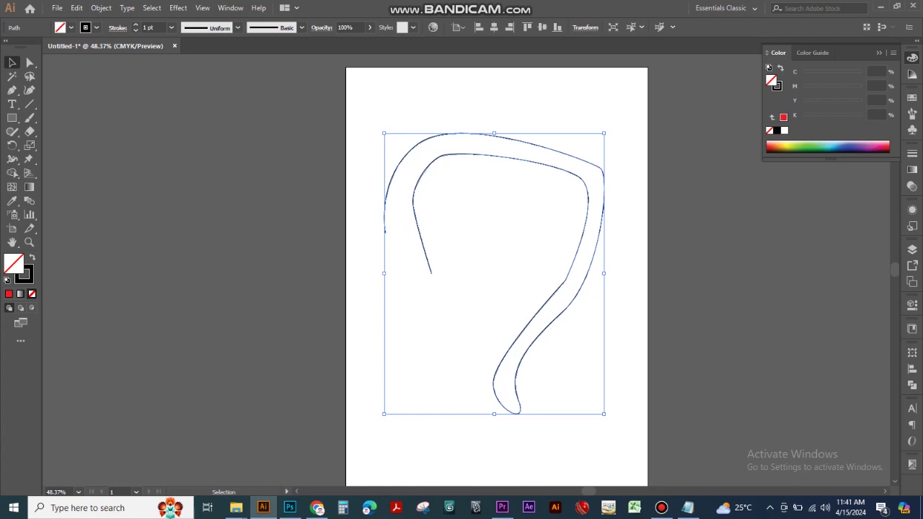
Try a yellow fill on the open curved path and undo it.
click(913, 98)
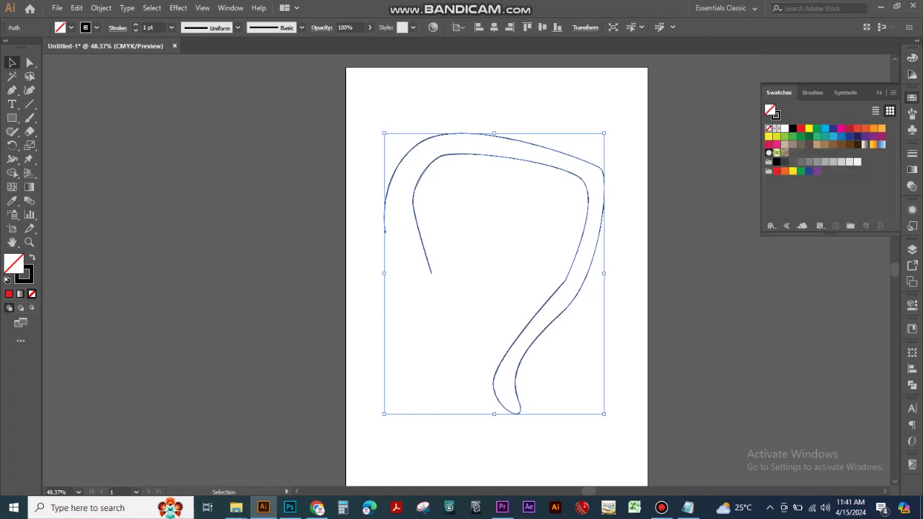
click(809, 128)
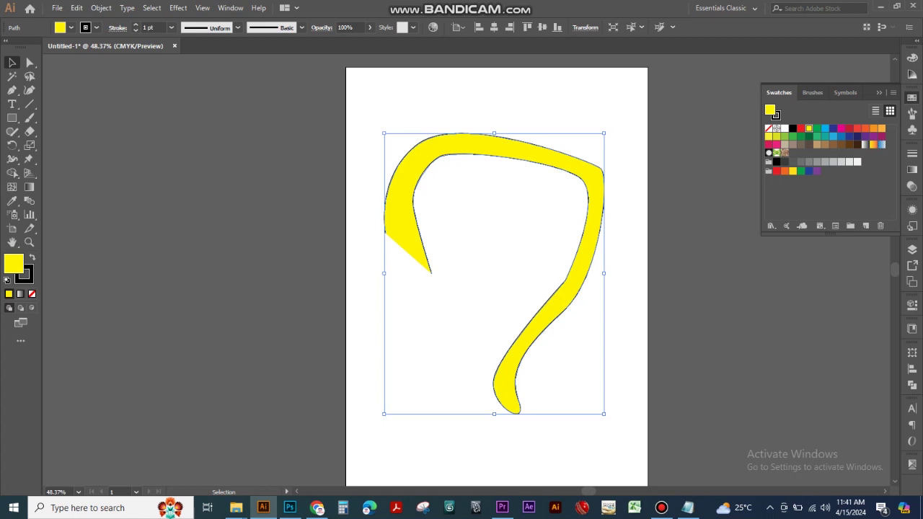
key(ctrl+shift+a)
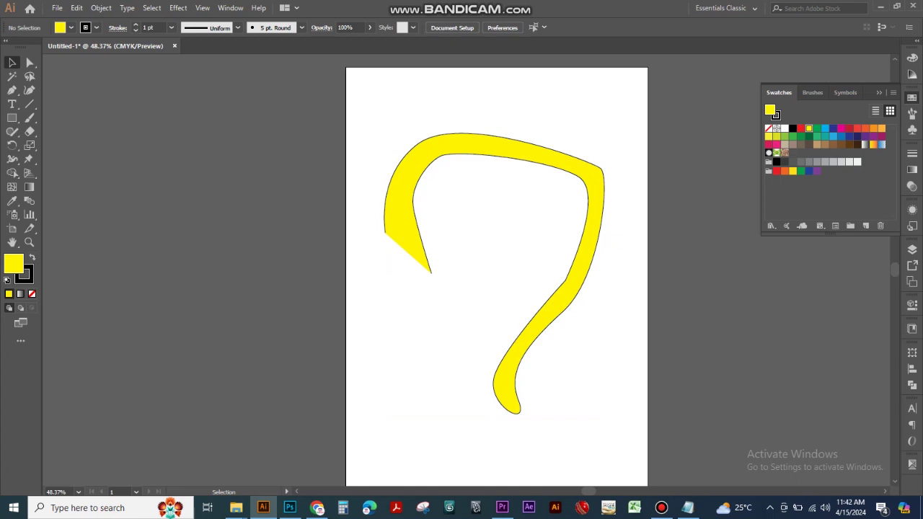
click(430, 267)
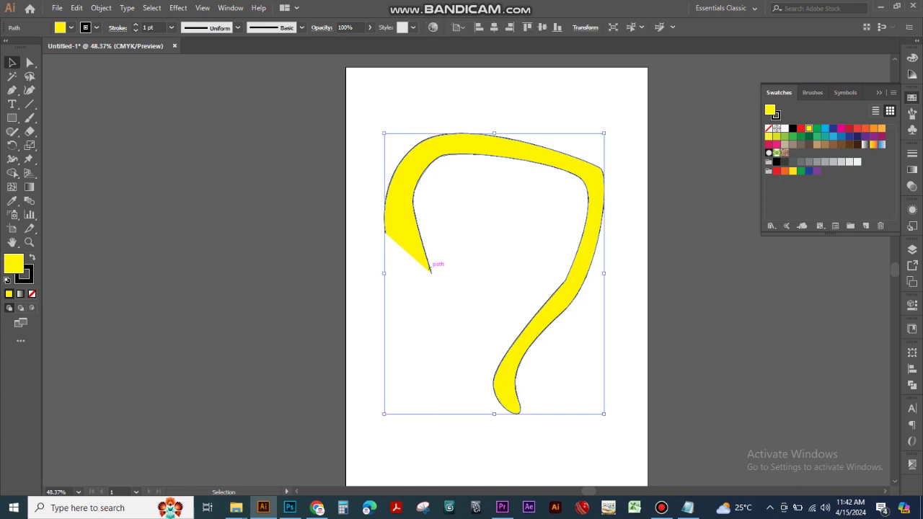
key(ctrl+z)
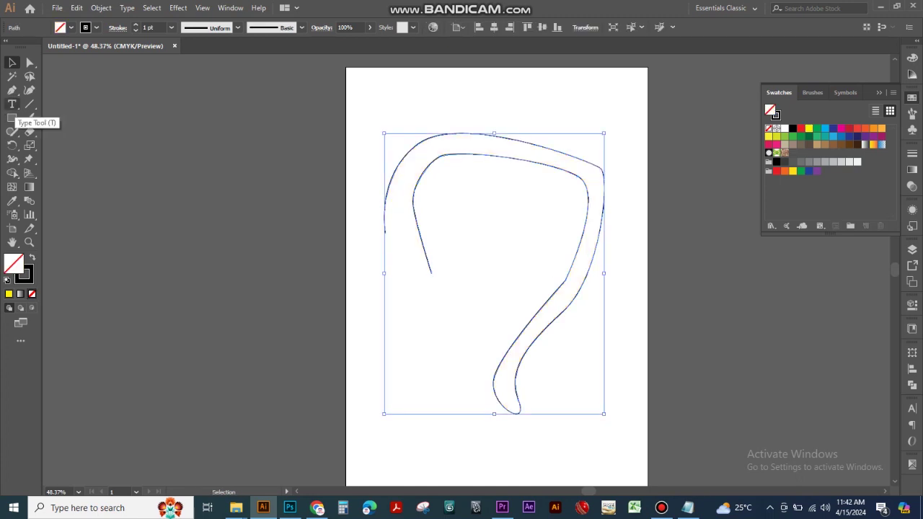
key(ctrl+z)
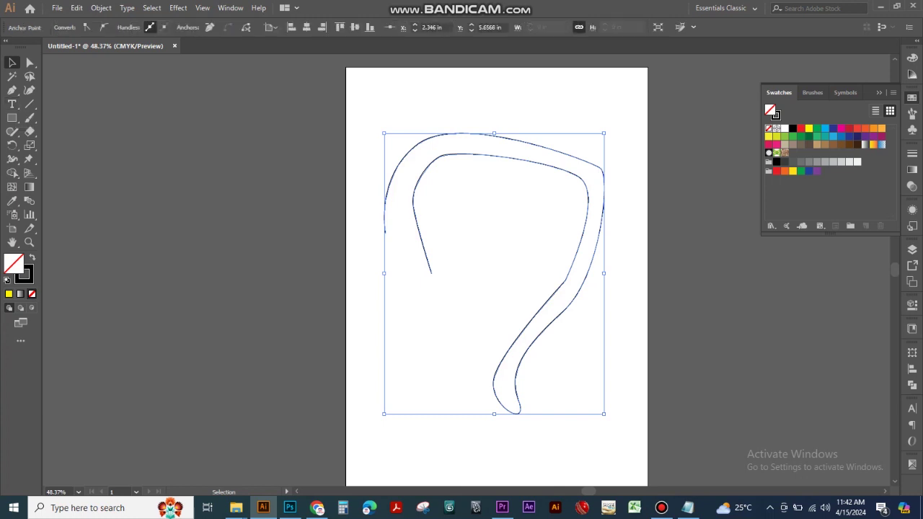
Undo the inner edge's last straight segment, draw a shorter one with the Pen tool and close the path at its starting point.
key(p)
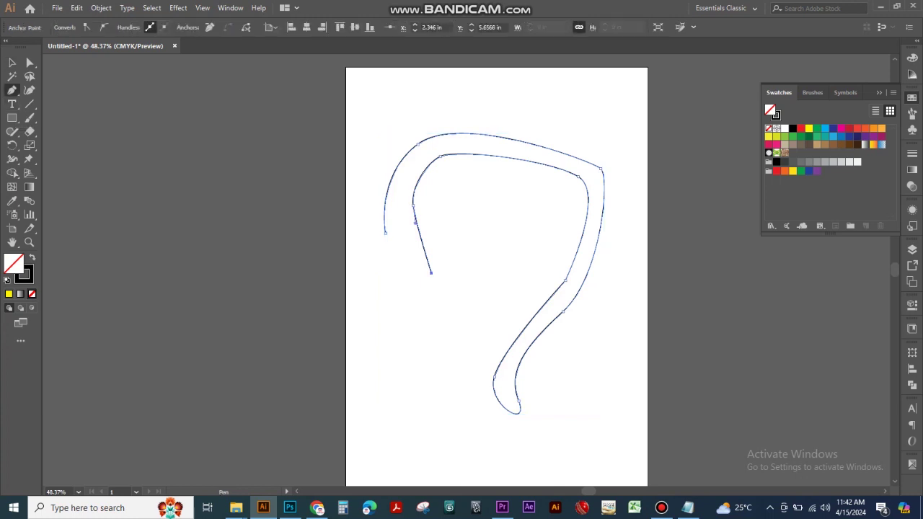
click(432, 273)
drag(385, 234, 384, 223)
key(ctrl+z)
key(ctrl+z)
key(ctrl+z)
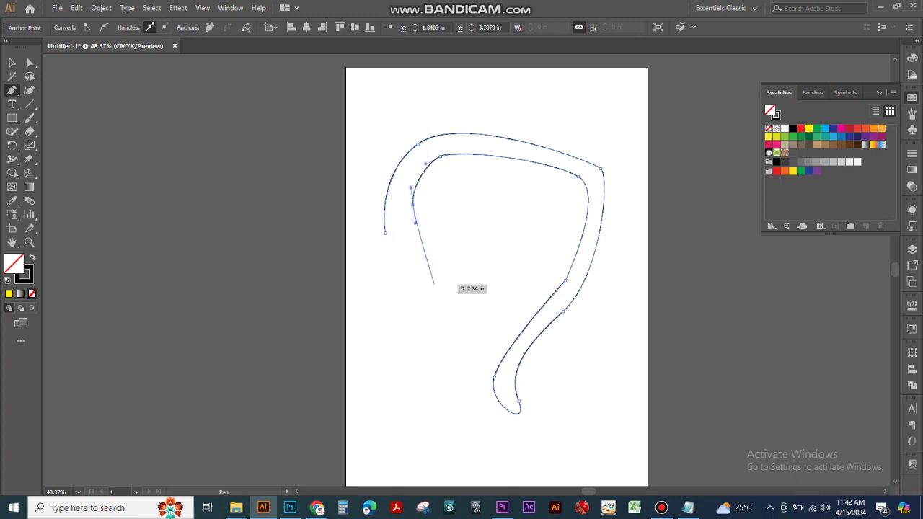
click(418, 240)
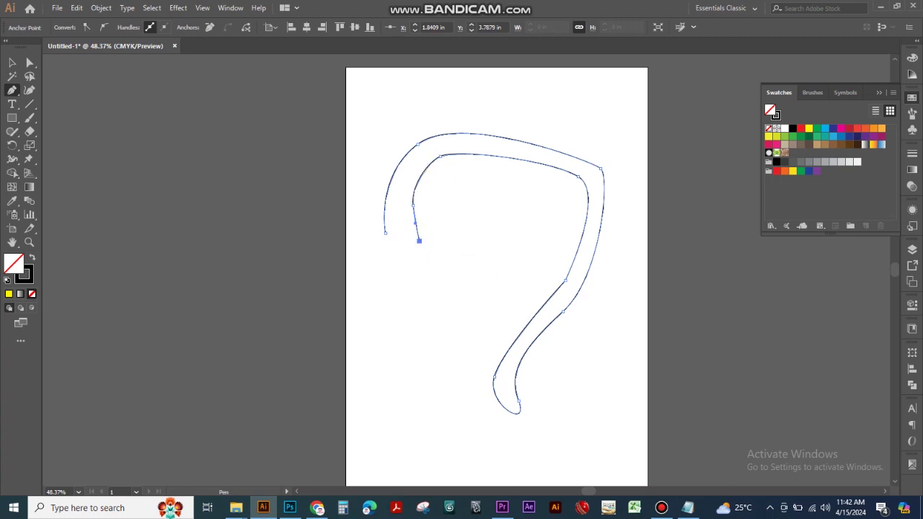
click(384, 234)
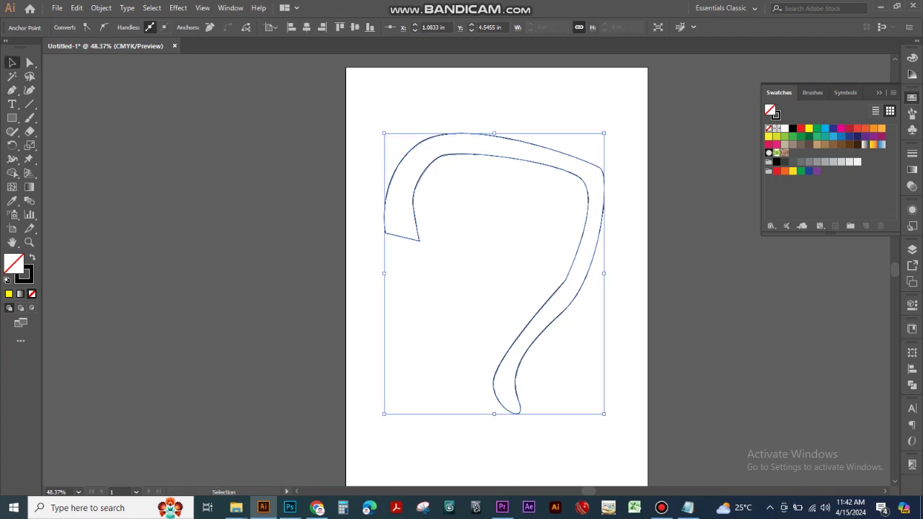
Select the closed curved shape and move it slightly to the right and down on the artboard.
click(13, 63)
click(476, 289)
drag(583, 291, 598, 297)
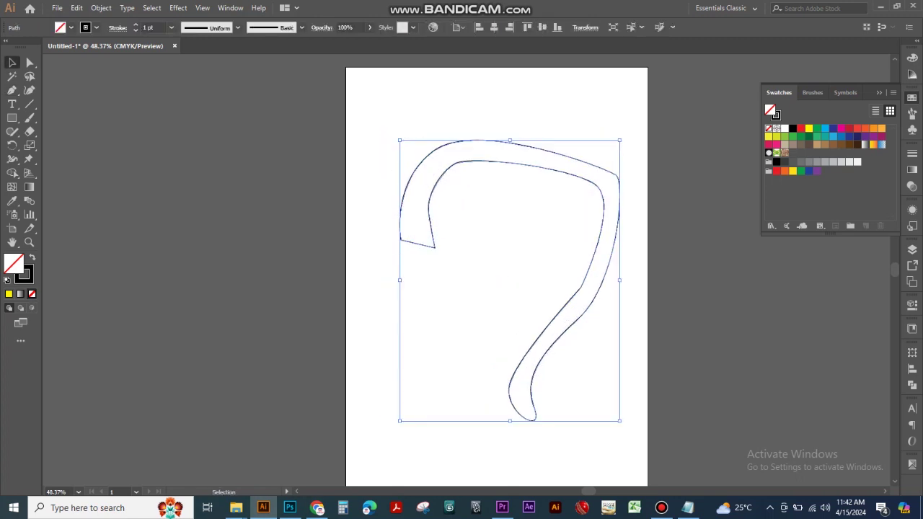
Fill the shape with green after trying brown, no fill and white, and move it slightly back to the left.
click(817, 128)
click(833, 145)
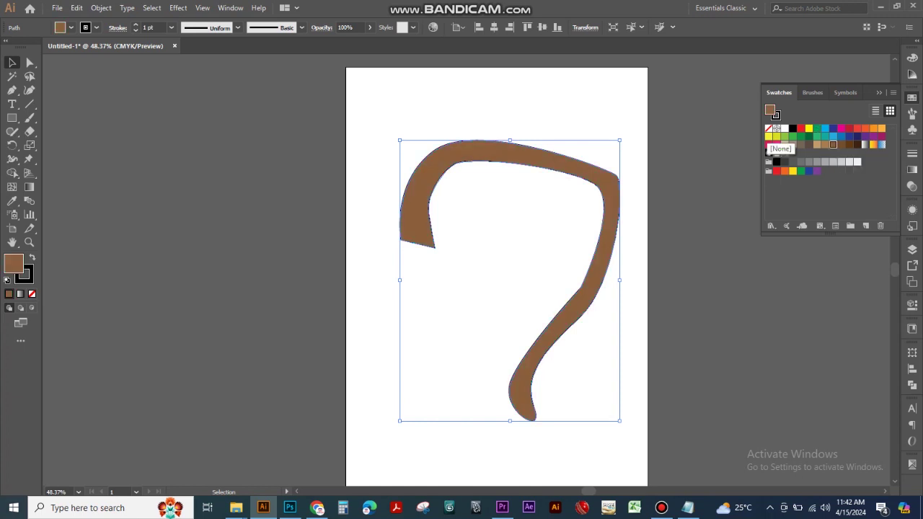
click(769, 129)
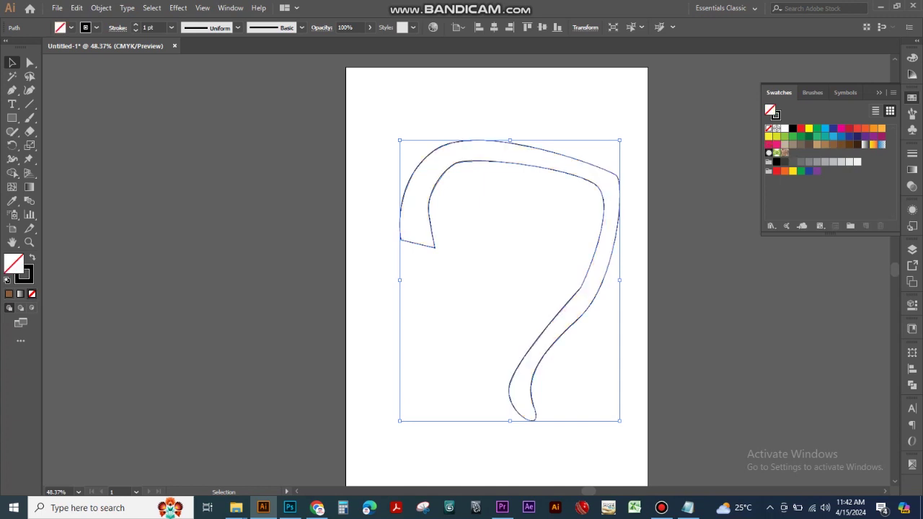
click(784, 128)
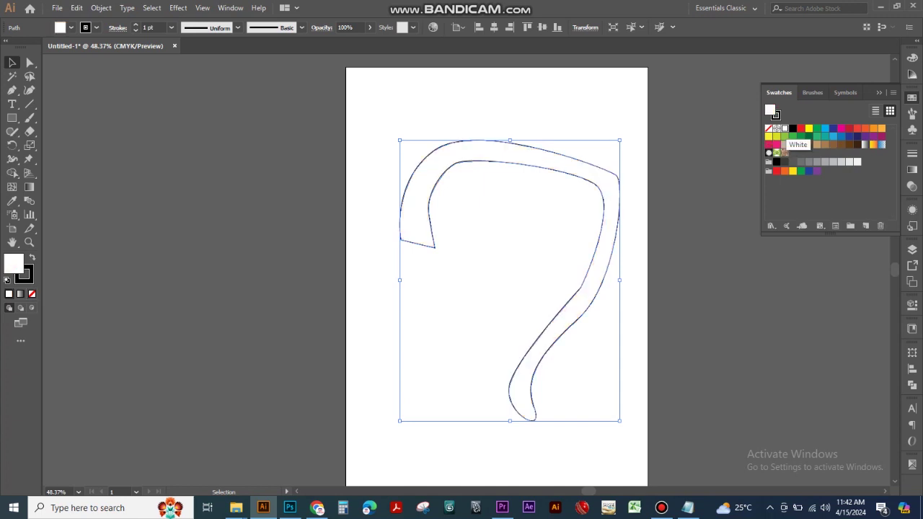
click(801, 136)
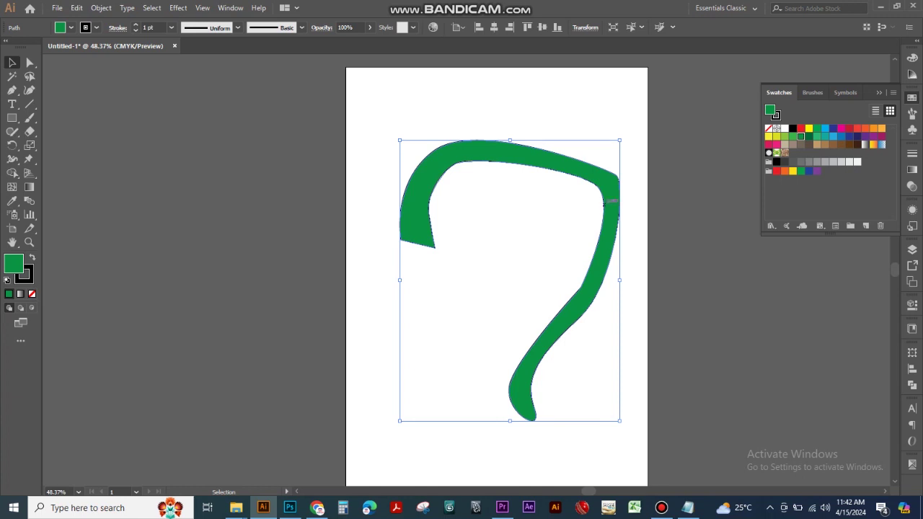
drag(614, 203, 598, 207)
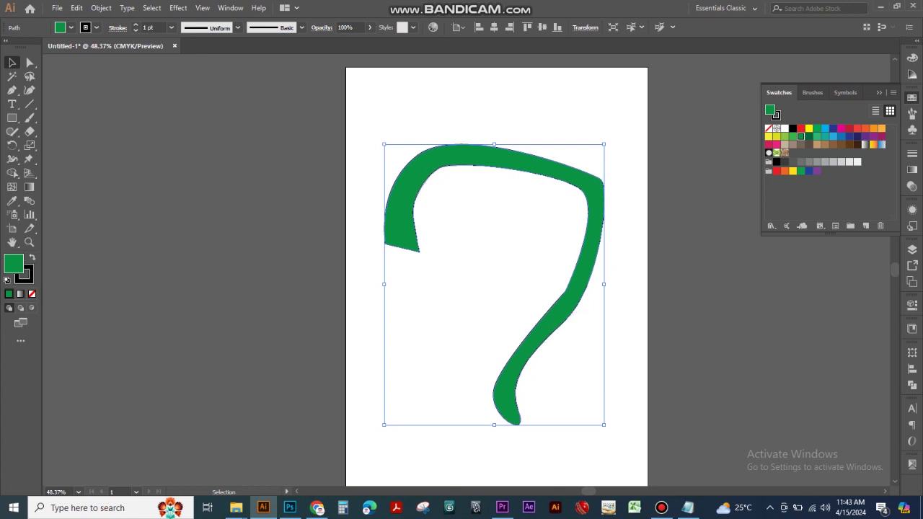
Make the stroke the active attribute and colour the shape's outline dark green.
key(x)
click(809, 137)
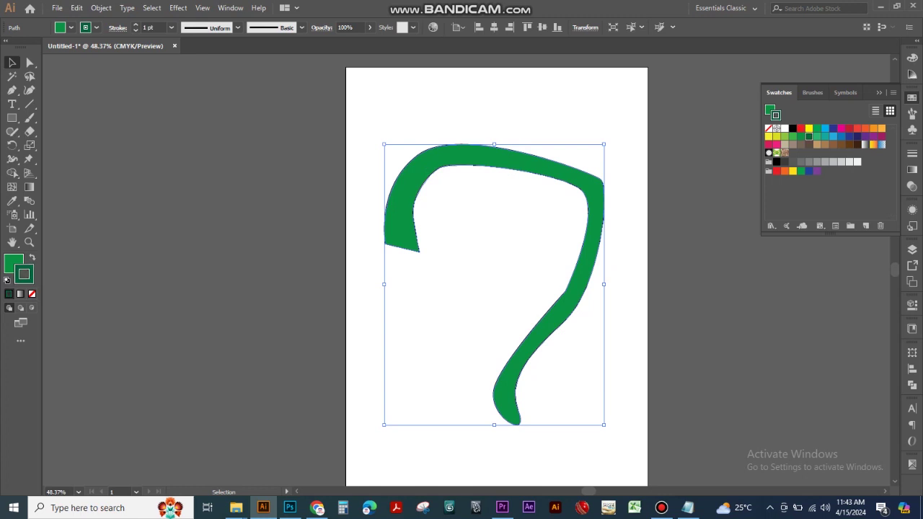
click(671, 217)
click(593, 197)
Set the shape's stroke weight to 5 pt and deselect it.
click(913, 153)
click(913, 154)
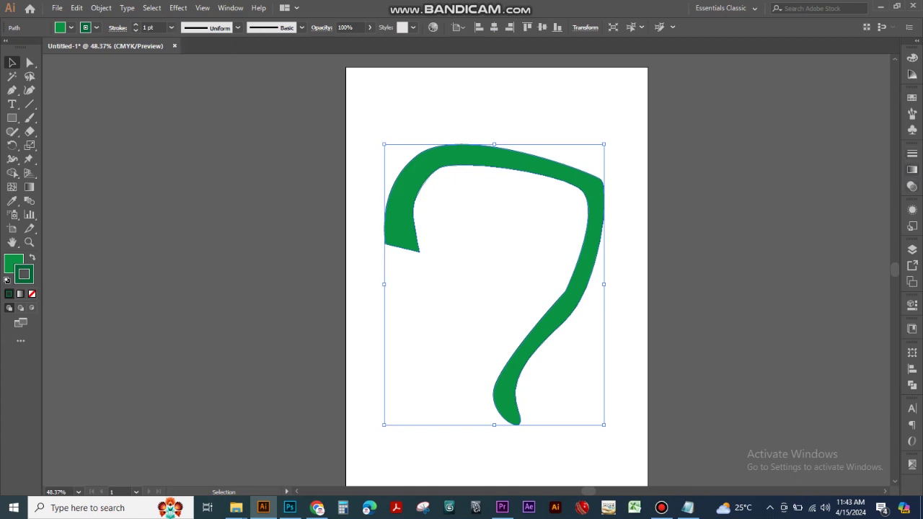
click(171, 27)
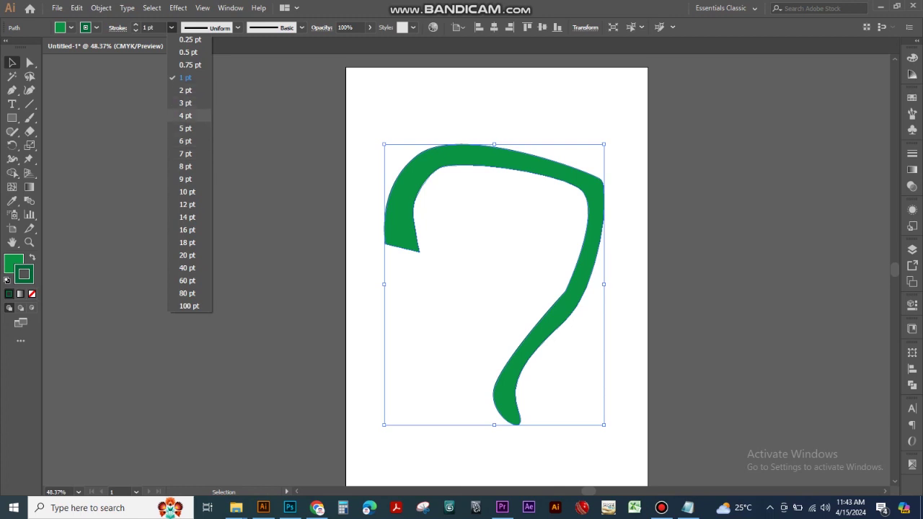
click(185, 128)
click(303, 210)
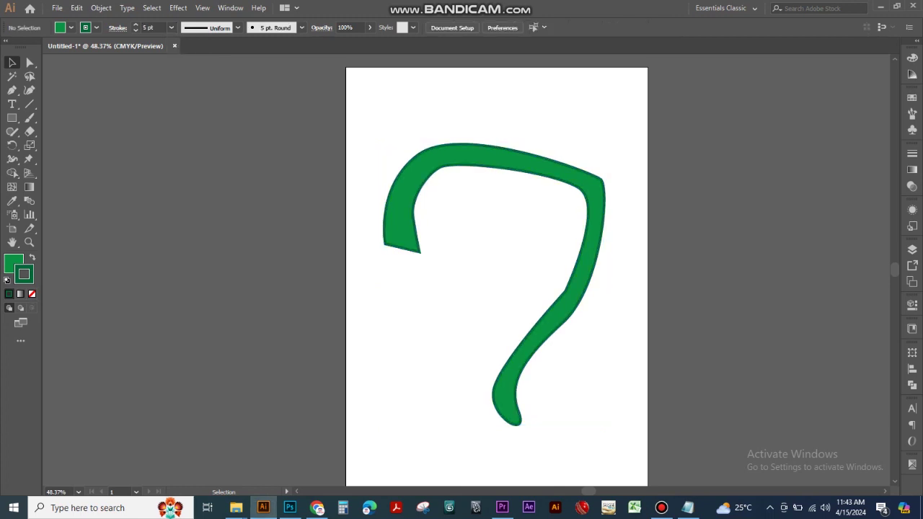
Try a brown stroke on the shape, and change the stroke colour to dark blue.
click(403, 209)
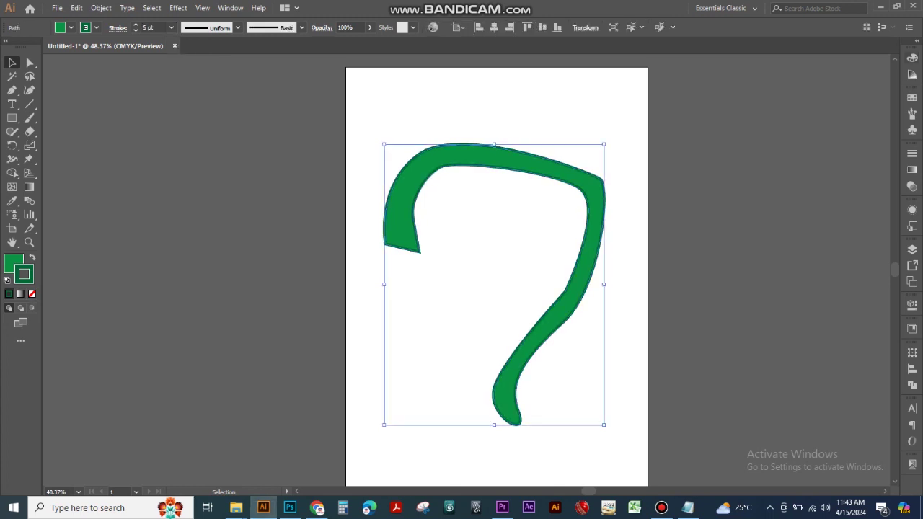
click(913, 98)
click(834, 144)
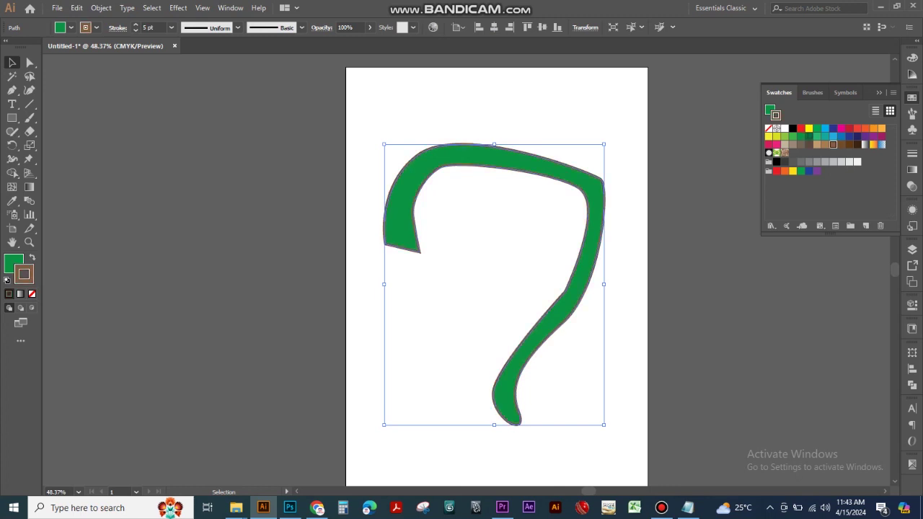
click(678, 172)
click(575, 180)
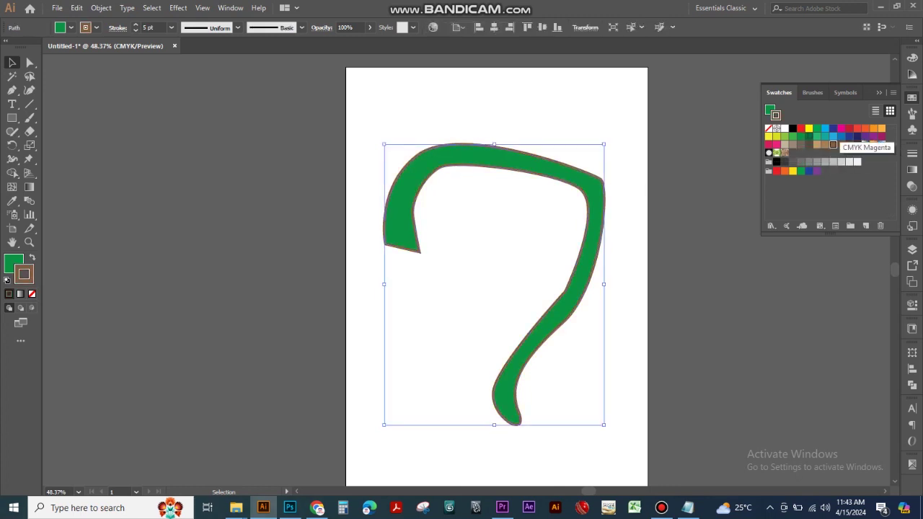
click(833, 129)
click(691, 173)
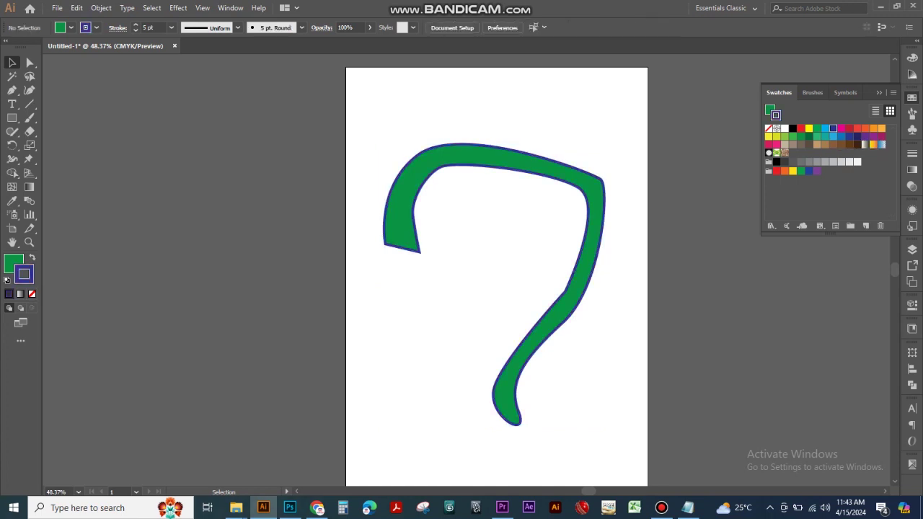
Make the fill the active attribute and change the shape's fill colour to yellow.
click(592, 189)
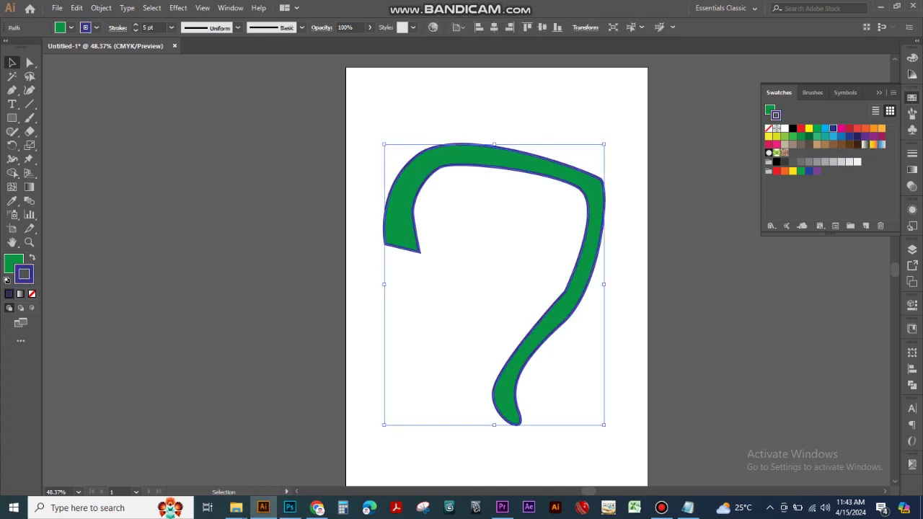
click(13, 263)
click(912, 97)
click(810, 128)
click(696, 216)
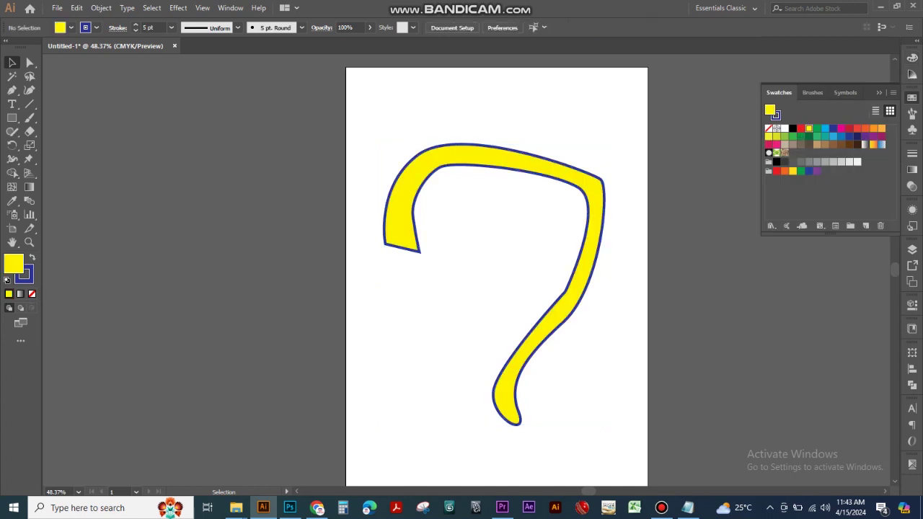
Select the shape and switch the active attribute back and forth between fill and stroke, ending on stroke.
click(577, 295)
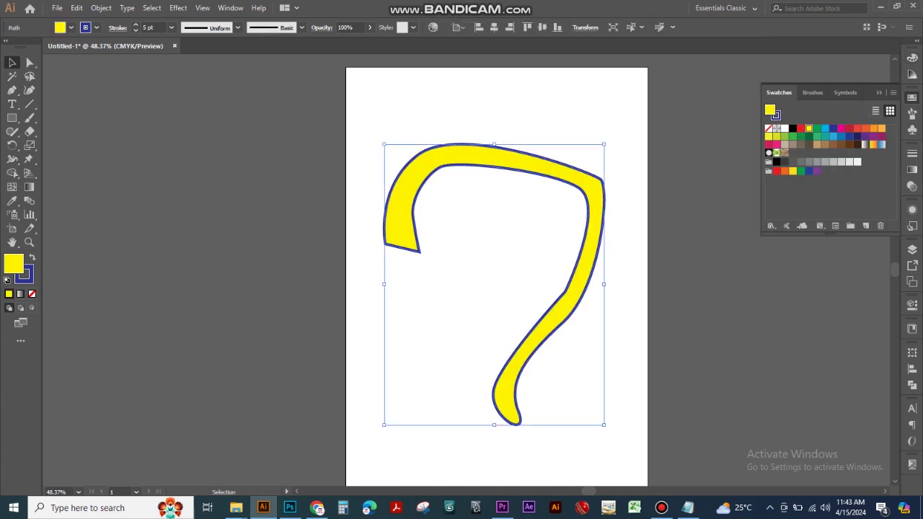
key(x)
key(x)
key(x)
key(x)
key(x)
key(x)
key(x)
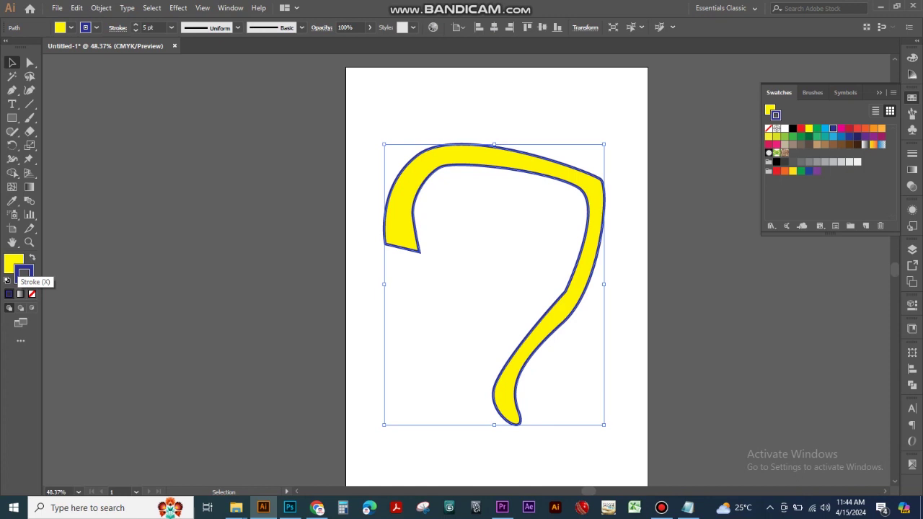
key(x)
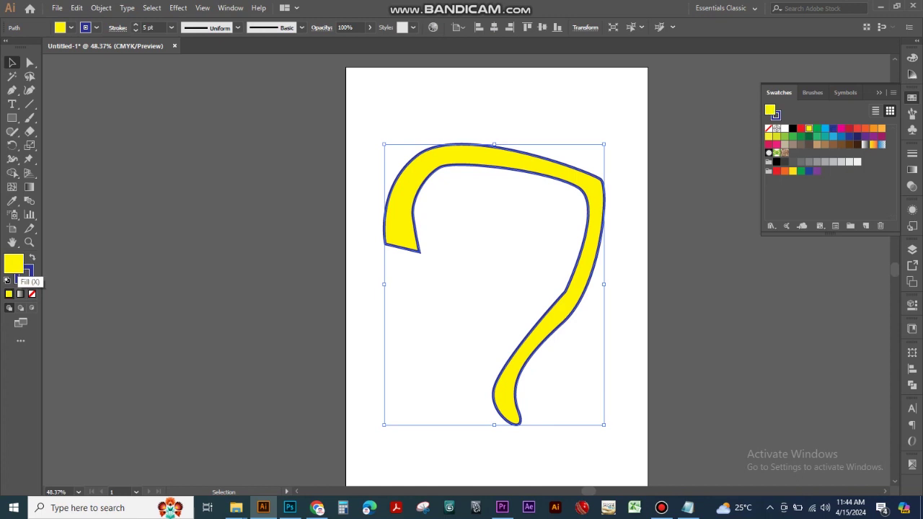
key(x)
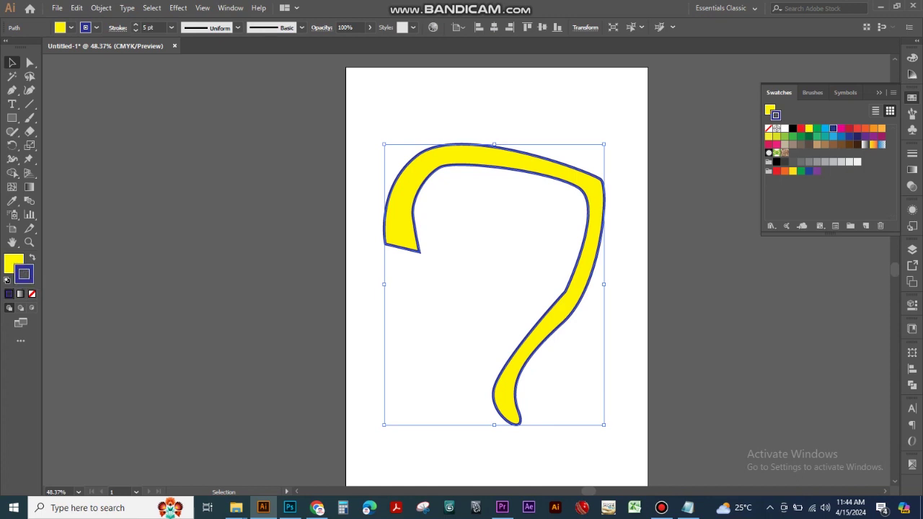
Change the shape's stroke colour to black and deselect it.
click(793, 128)
click(692, 216)
click(596, 199)
click(692, 217)
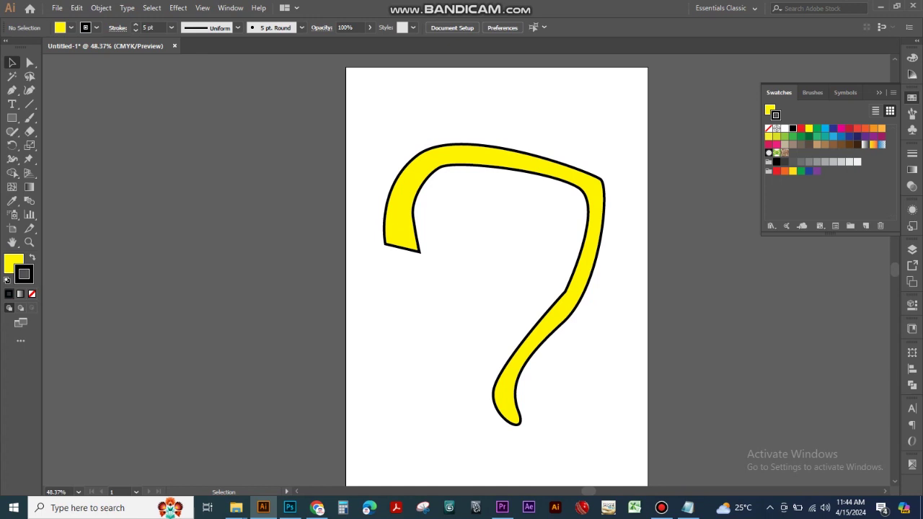
Delete the curved shape from the artboard and set the default fill to none.
drag(636, 241, 561, 273)
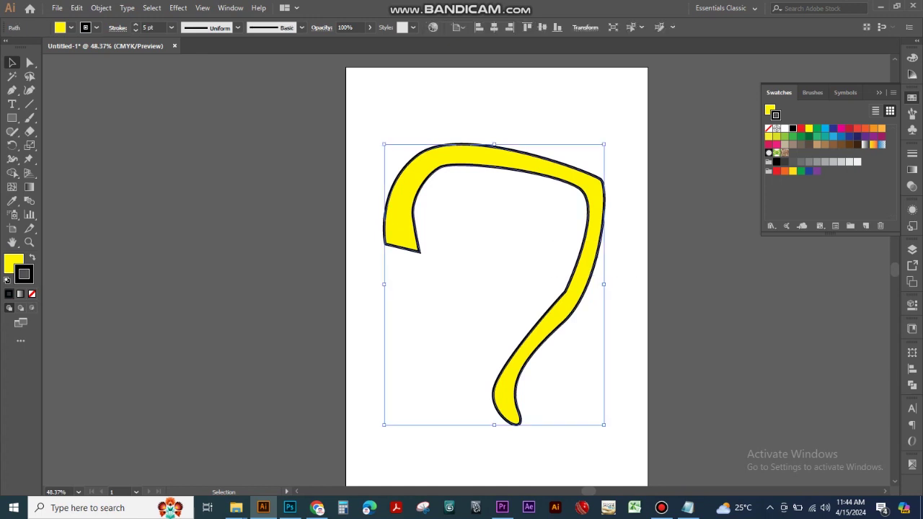
key(Delete)
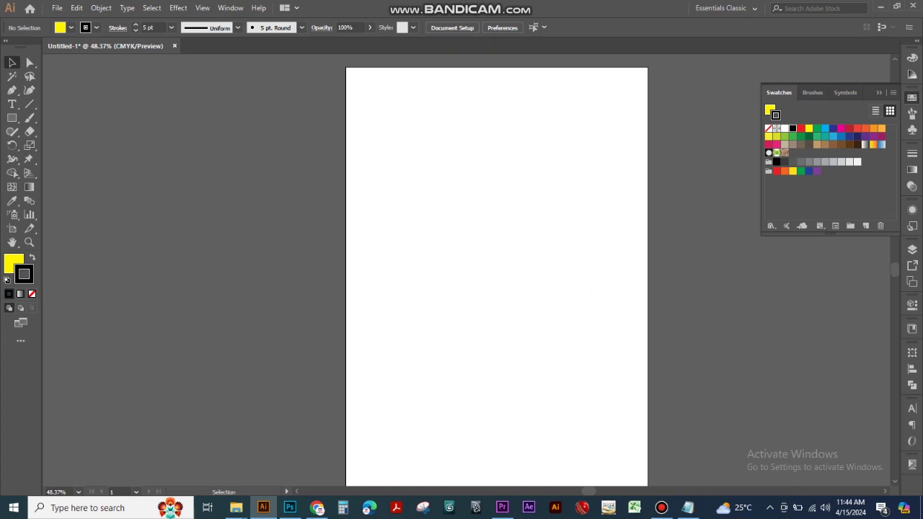
key(x)
click(32, 294)
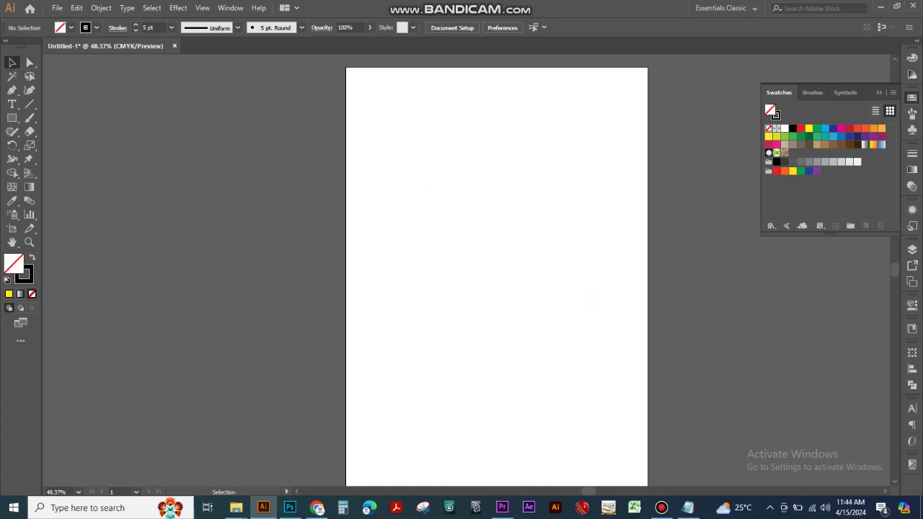
Start placing an image and browse to the images folder inside the Desktop's Pen Tool folder.
click(57, 8)
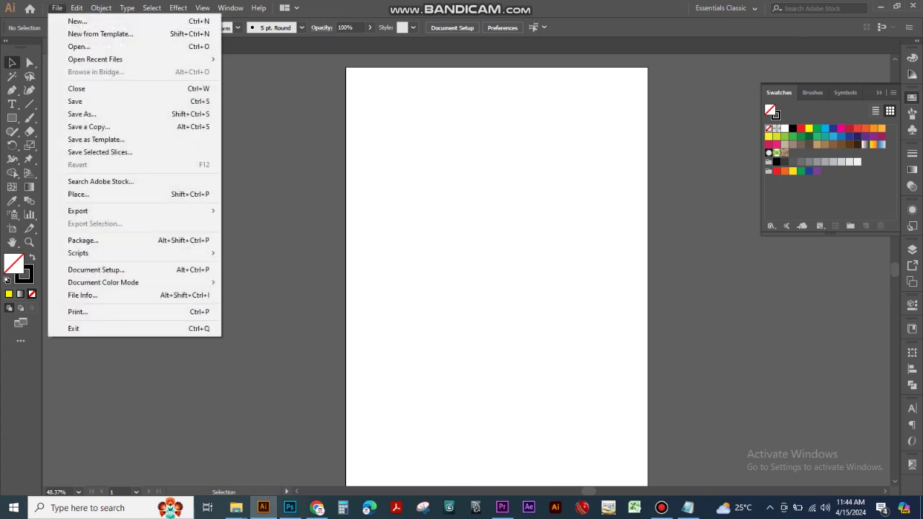
click(79, 194)
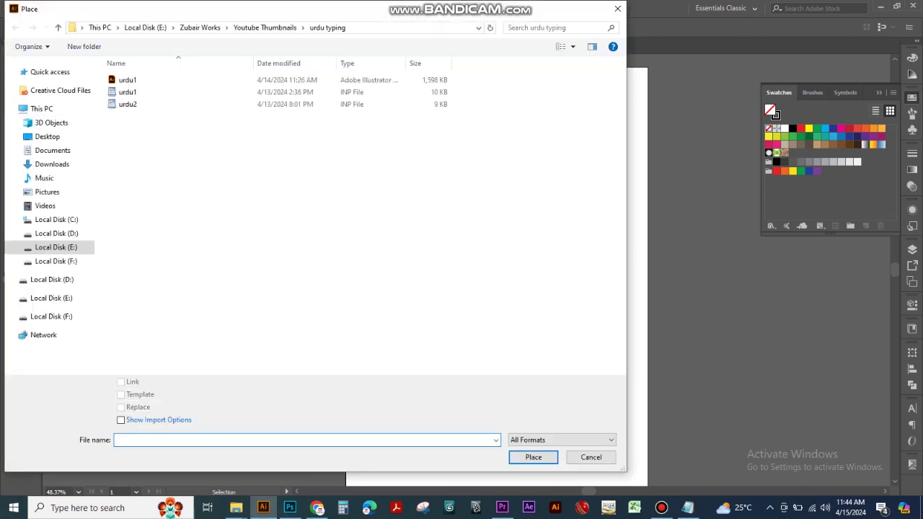
click(47, 136)
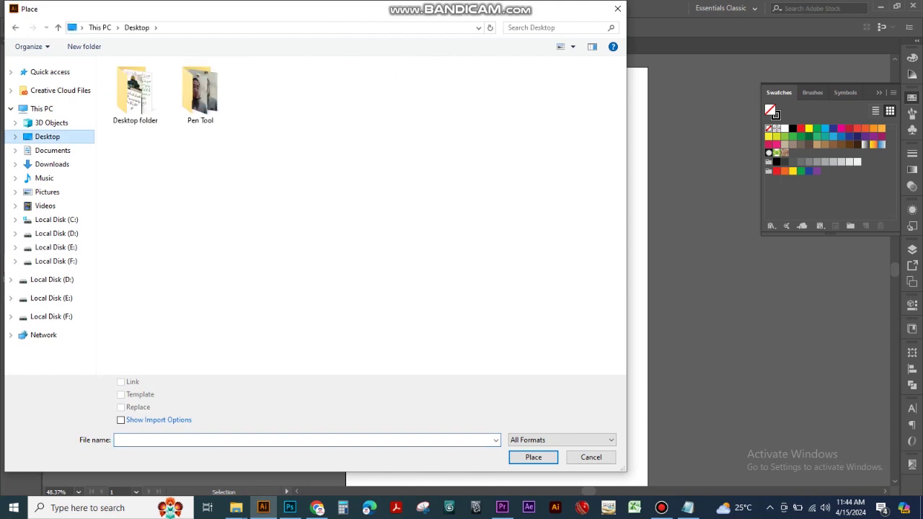
double_click(201, 92)
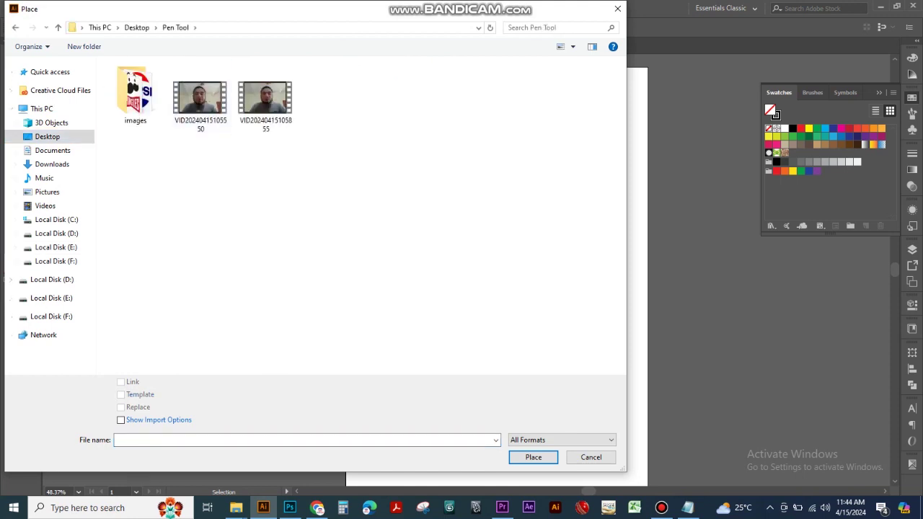
double_click(135, 92)
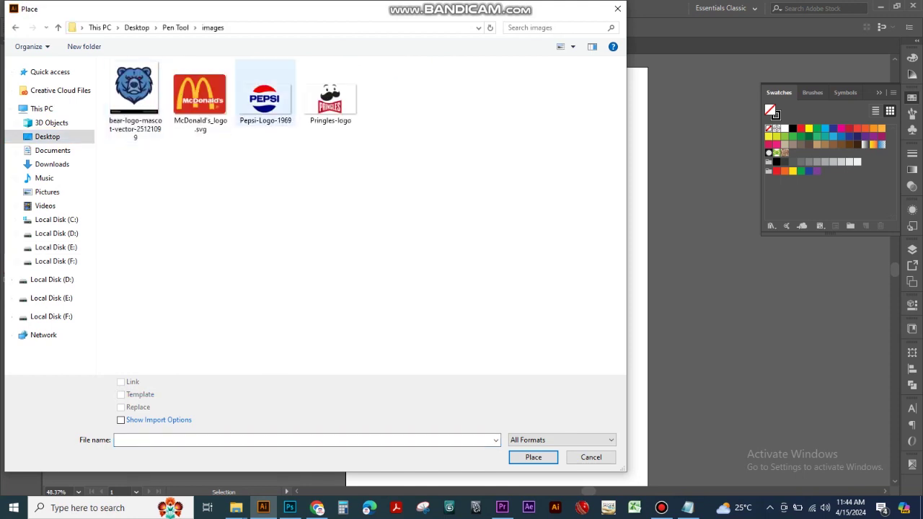
Place the Pringles-logo file as a linked image across the upper half of the artboard.
click(200, 95)
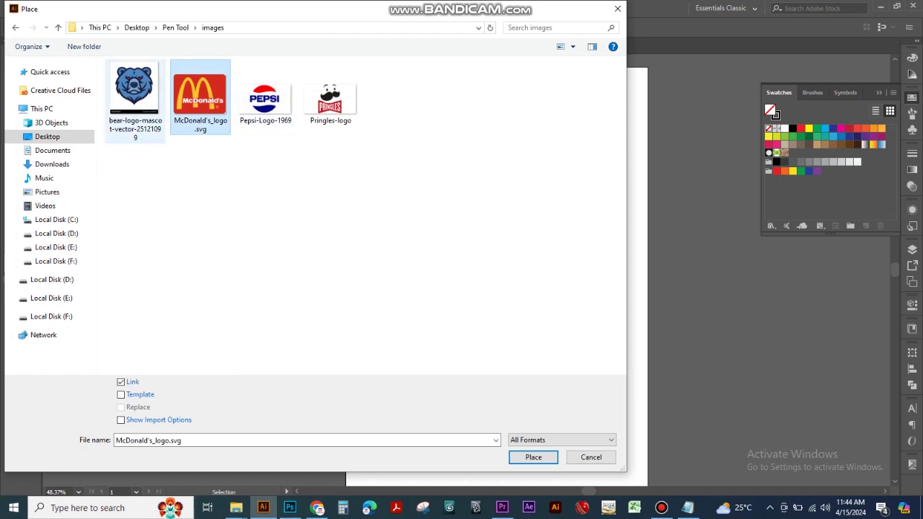
click(135, 95)
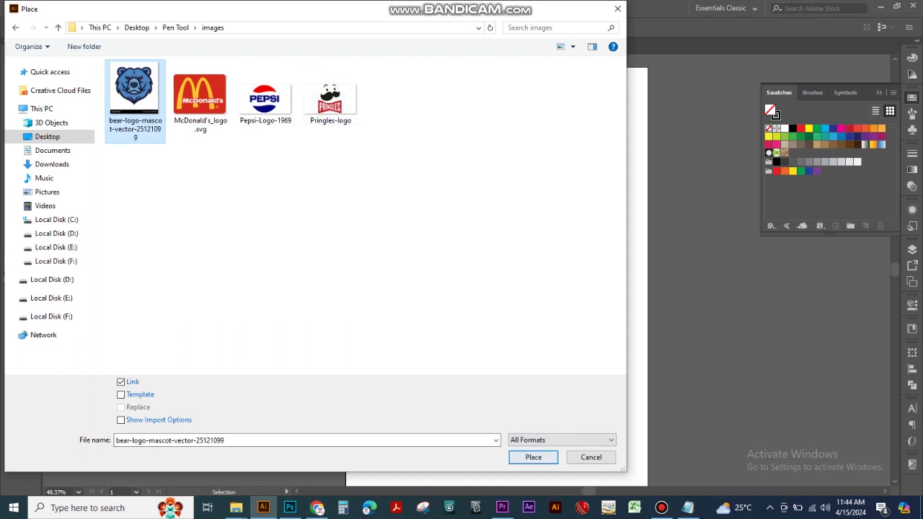
click(330, 95)
click(135, 95)
click(331, 95)
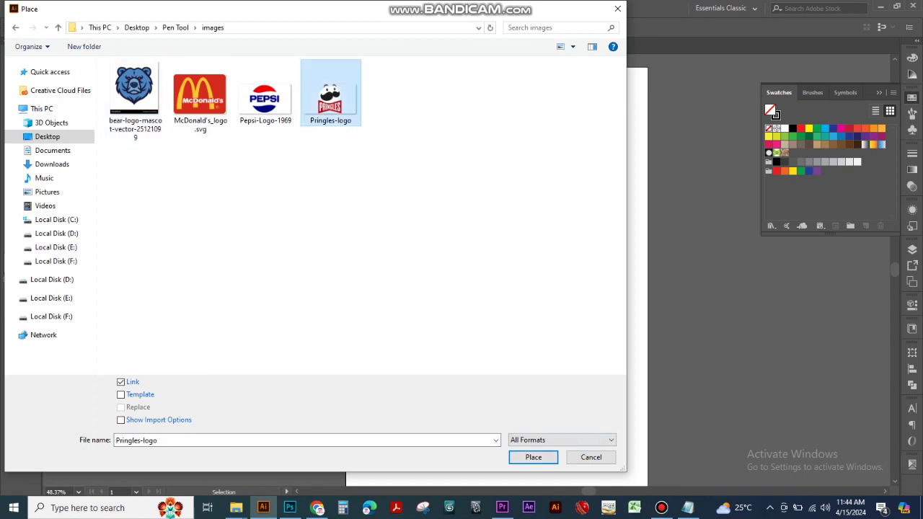
click(534, 458)
drag(385, 150, 628, 287)
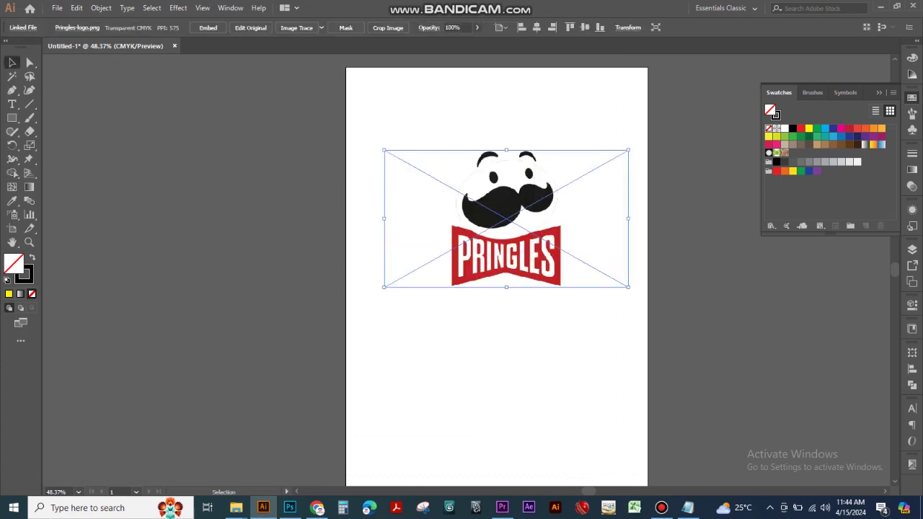
Shift the placed logo slightly left so it is centred across the artboard's width.
click(607, 325)
drag(565, 280, 556, 280)
key(ctrl+2)
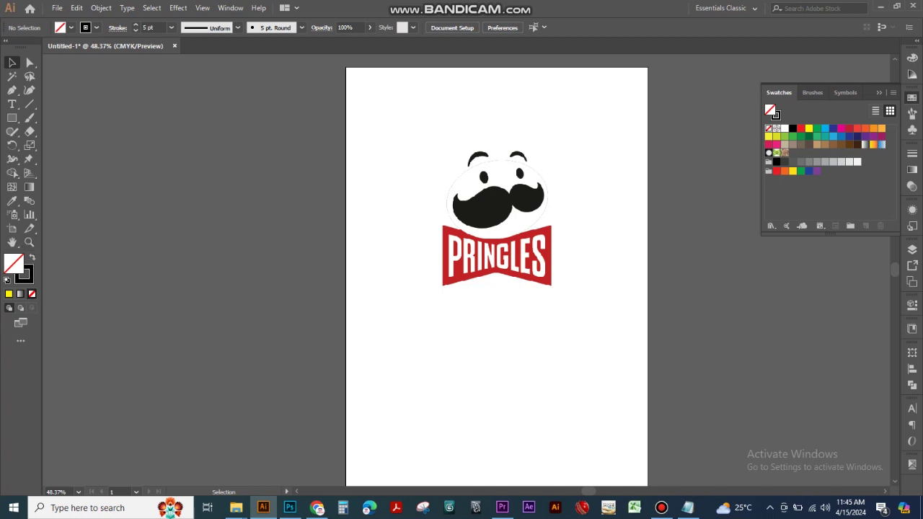
Select the placed Pringles logo and lock it as a tracing reference.
click(29, 242)
drag(415, 136, 576, 313)
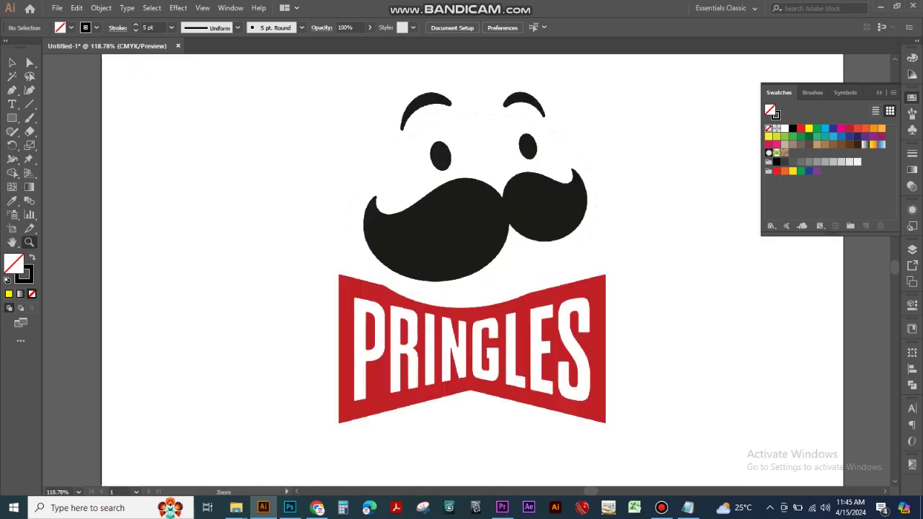
key(v)
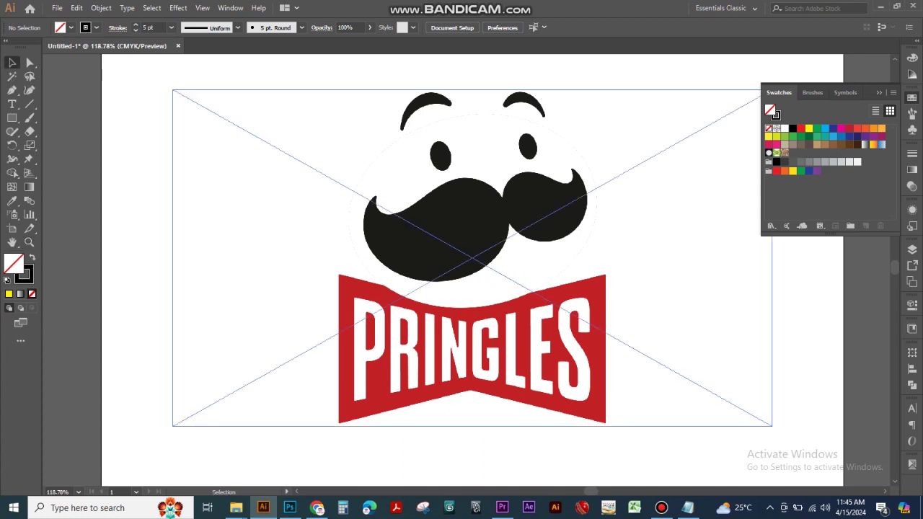
click(461, 238)
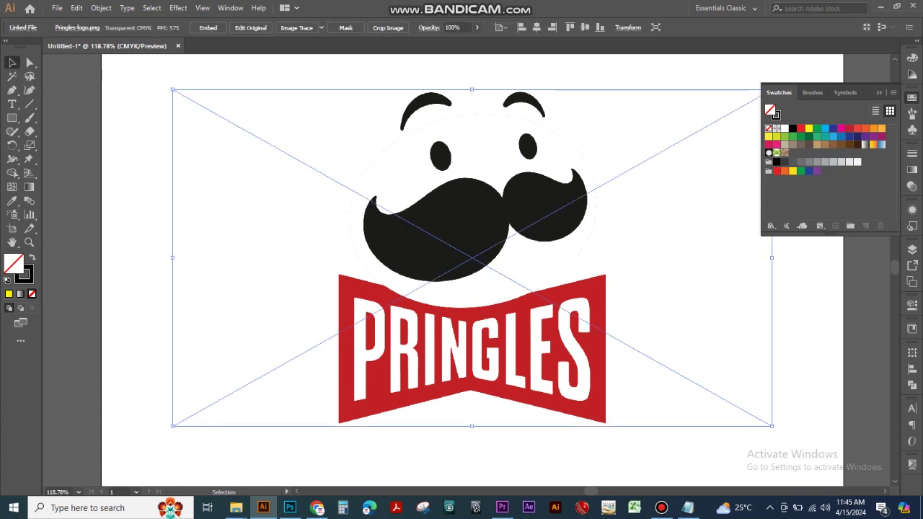
click(76, 8)
mouse_move(101, 8)
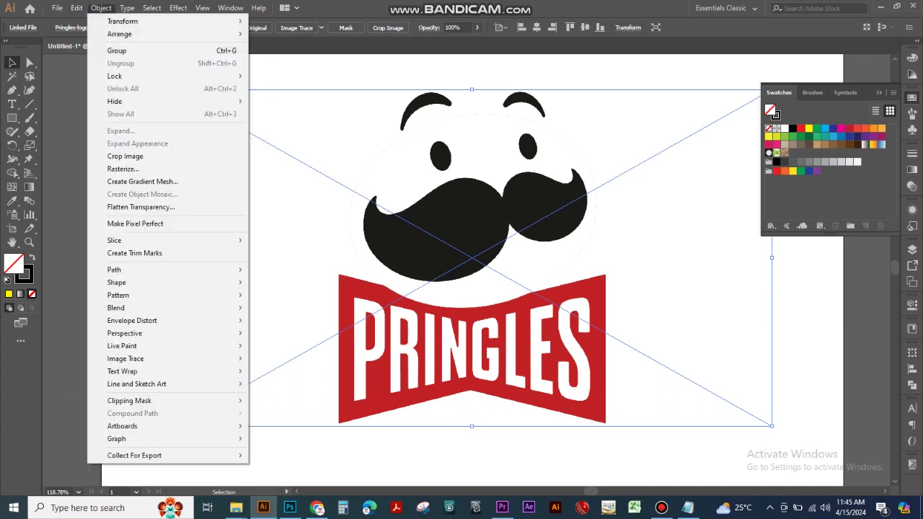
mouse_move(144, 75)
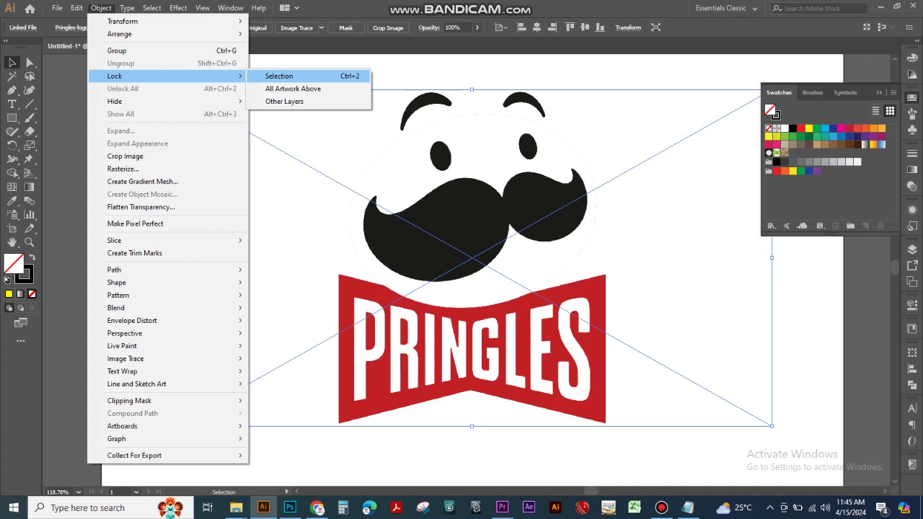
click(279, 76)
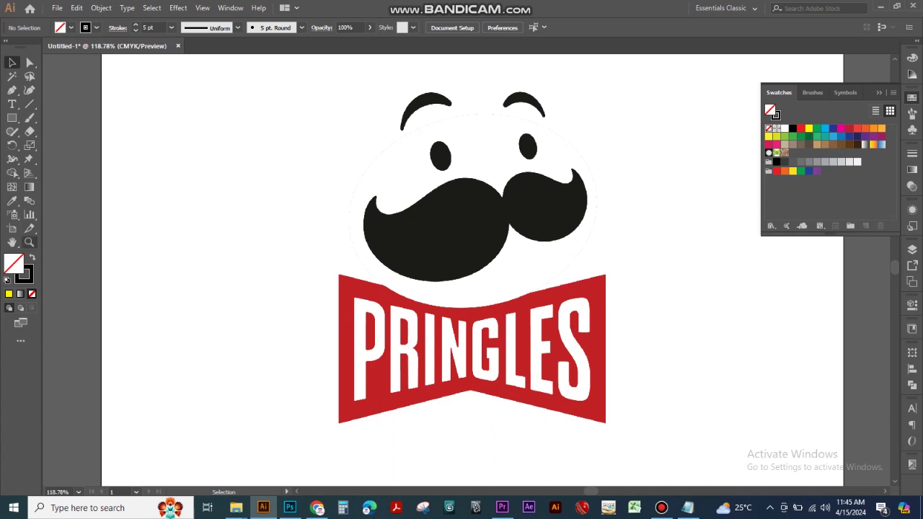
Start a Pen tool path at the left eyebrow's lower tip and draw a curved segment along its underside.
click(30, 242)
drag(359, 86, 634, 271)
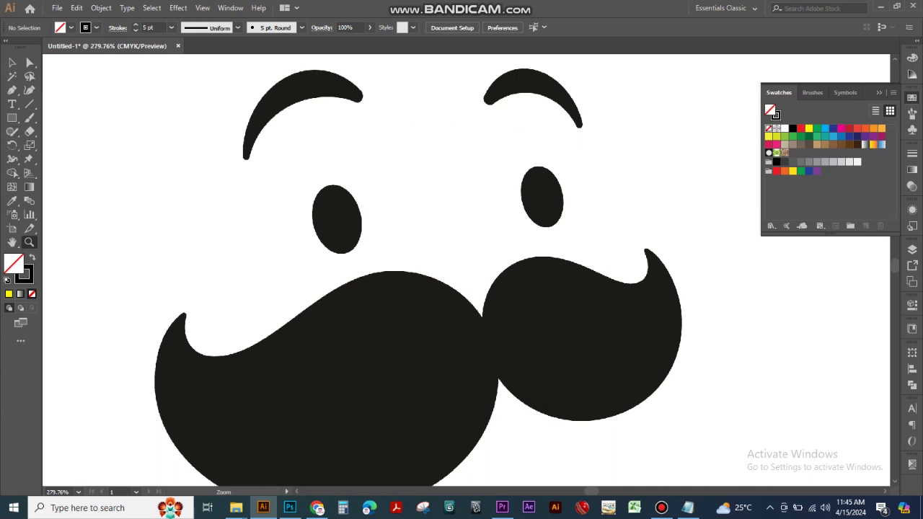
key(space)
click(29, 243)
click(12, 242)
drag(447, 216, 449, 267)
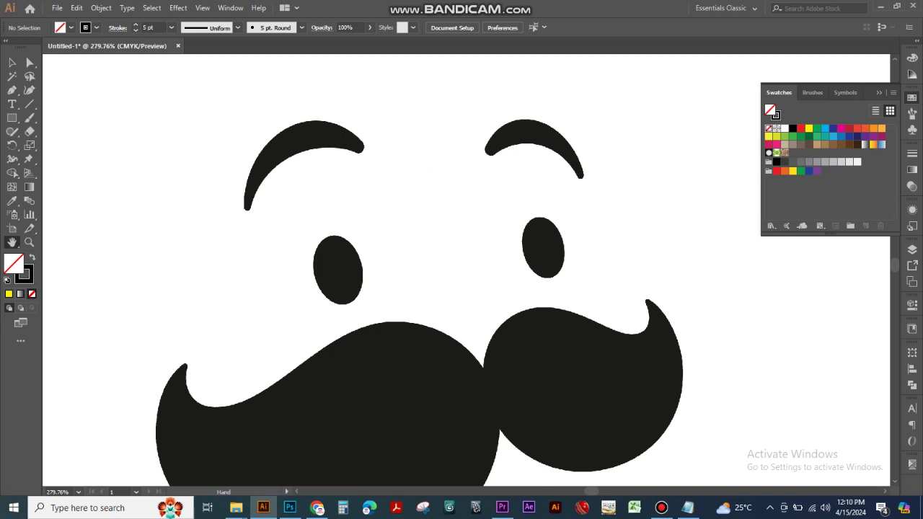
key(p)
drag(247, 207, 343, 143)
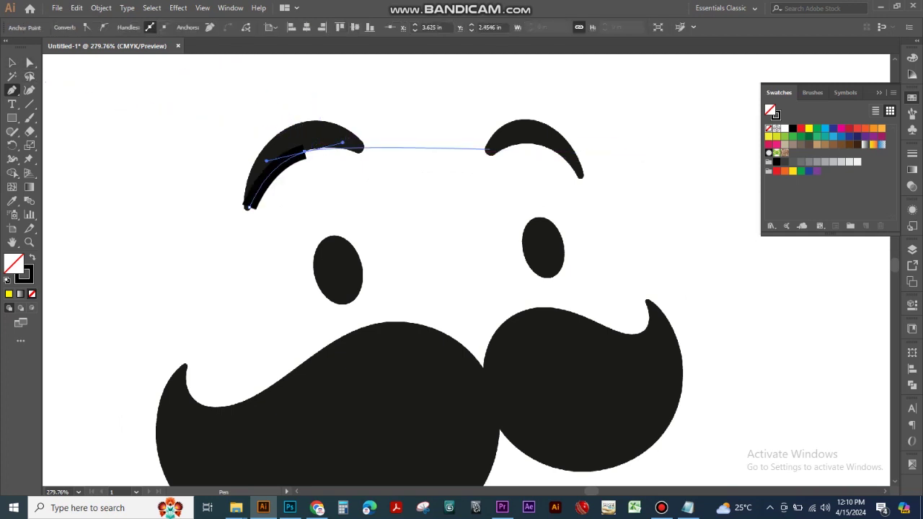
Set the path's stroke weight to 0.25 pt and its stroke colour to CMYK Cyan.
click(913, 153)
click(849, 166)
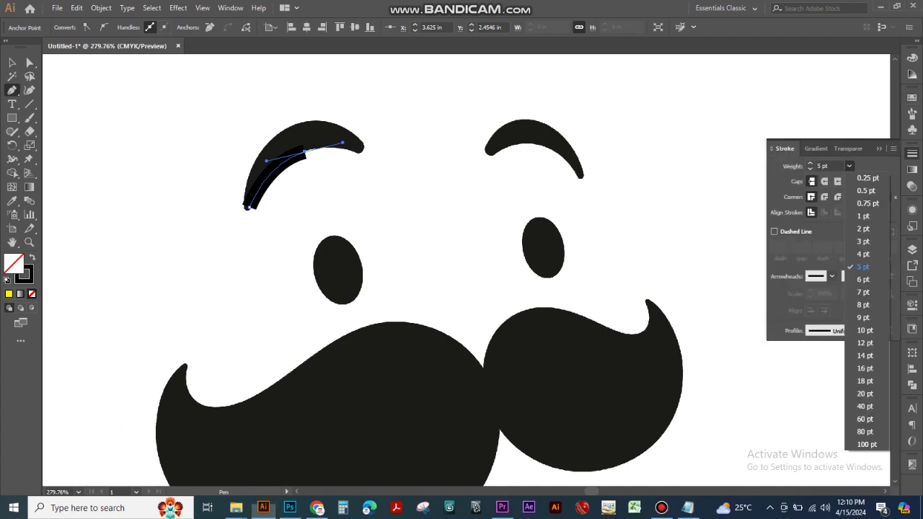
click(867, 178)
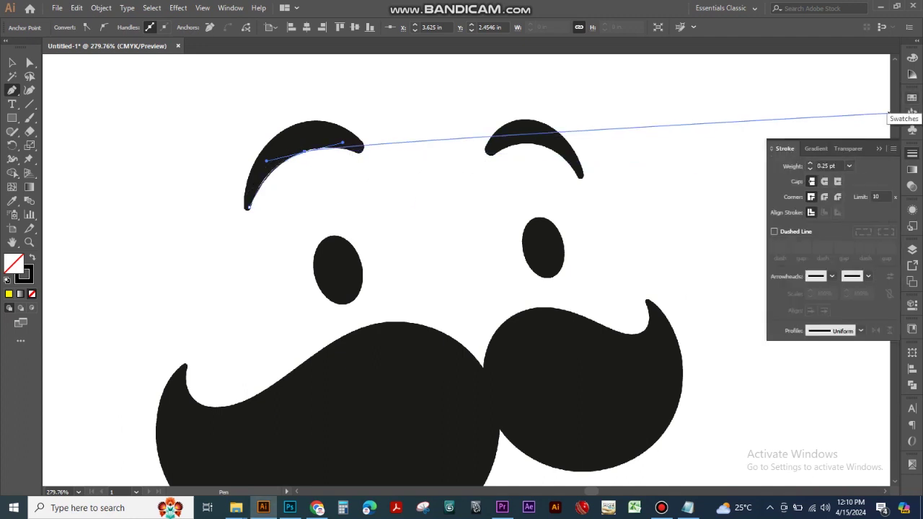
click(911, 98)
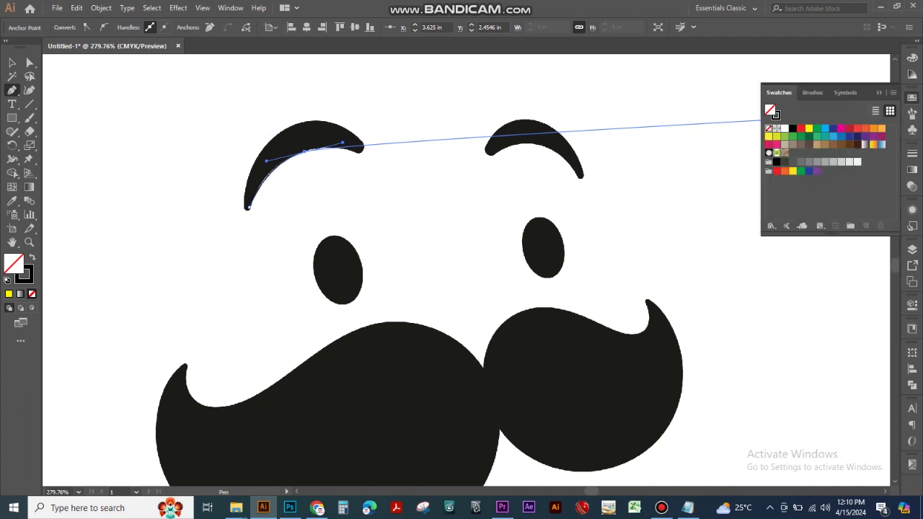
click(777, 116)
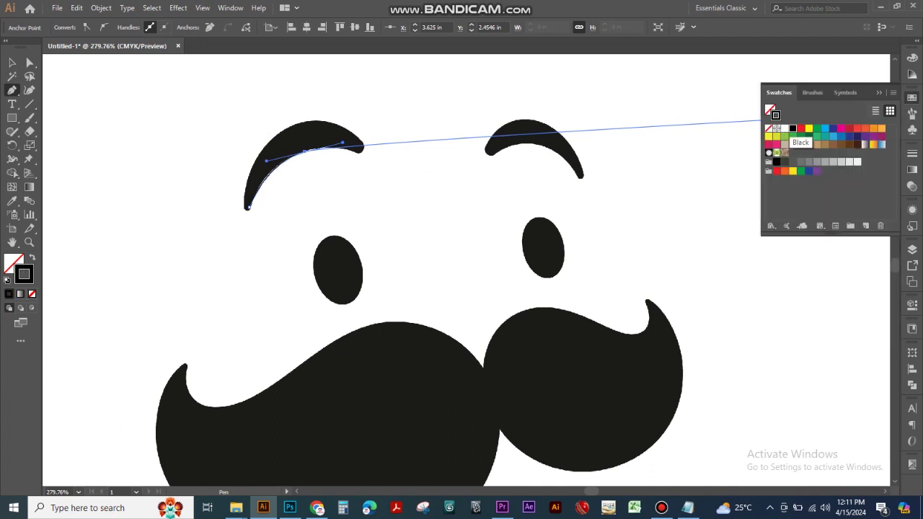
click(809, 129)
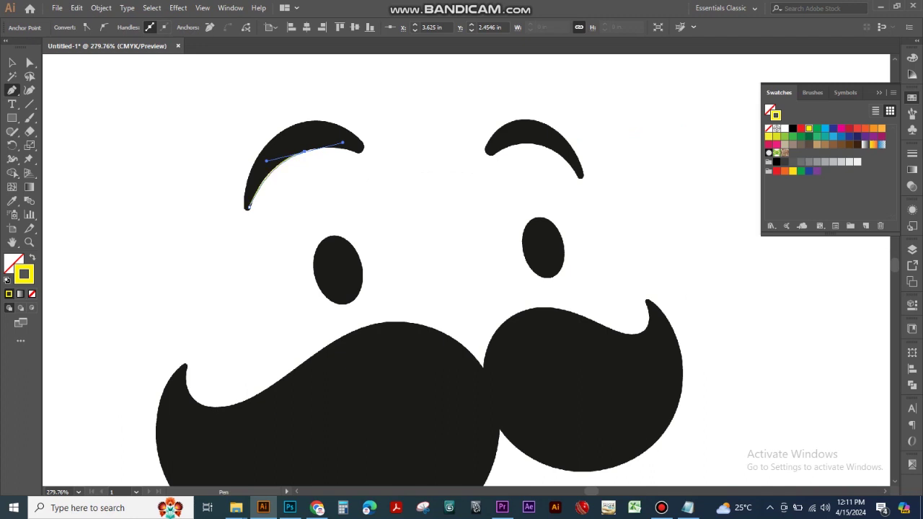
click(825, 129)
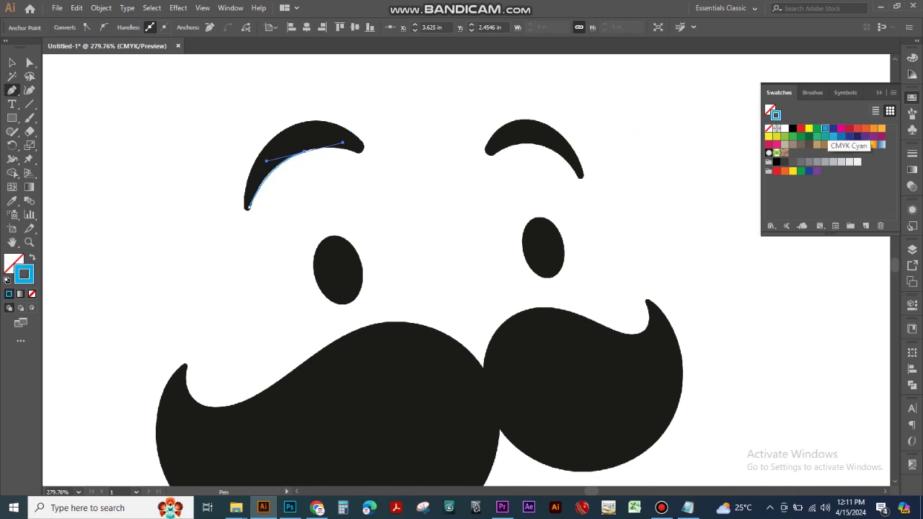
click(880, 92)
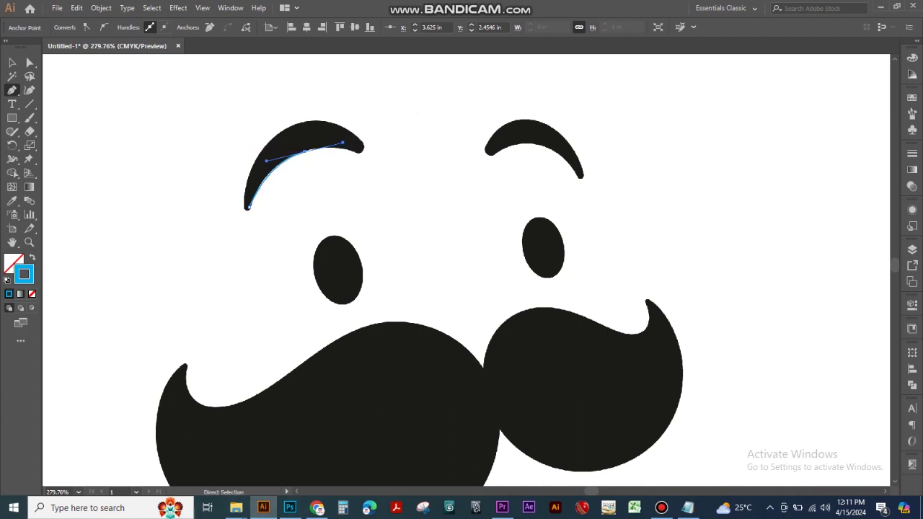
Undo the curved segment and the starting anchor point drawn on the left eyebrow.
key(ctrl+plus)
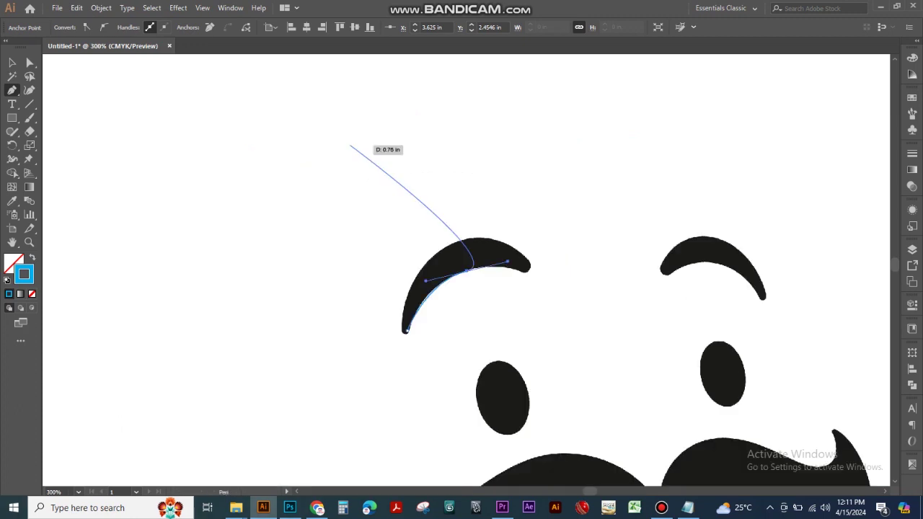
key(ctrl+plus)
key(ctrl+plus)
key(ctrl+plus)
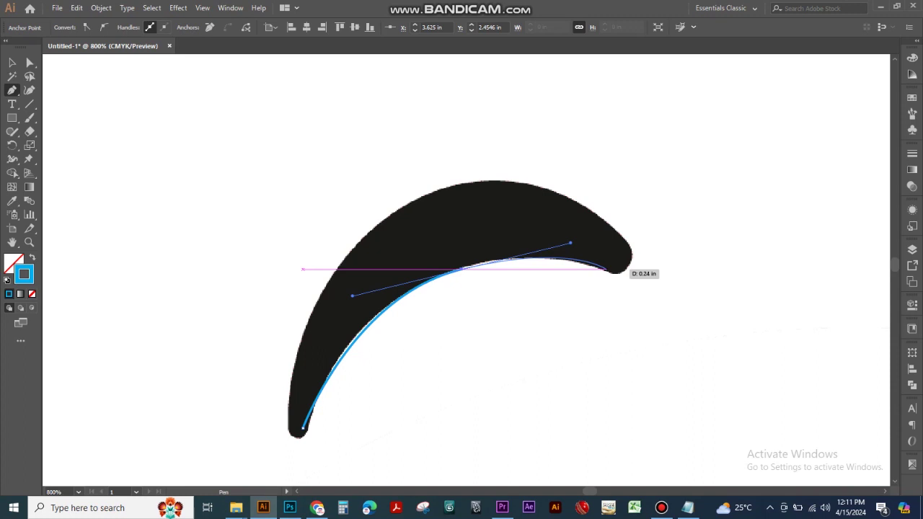
key(ctrl+z)
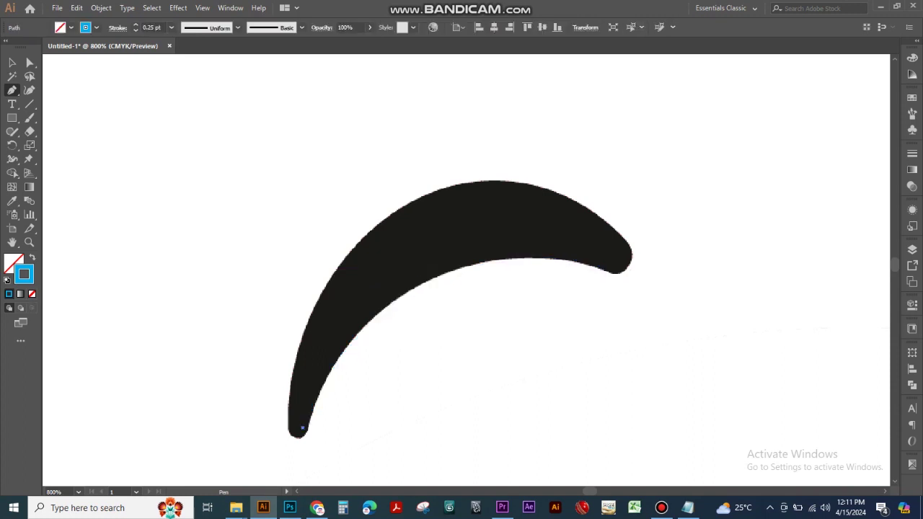
key(ctrl+z)
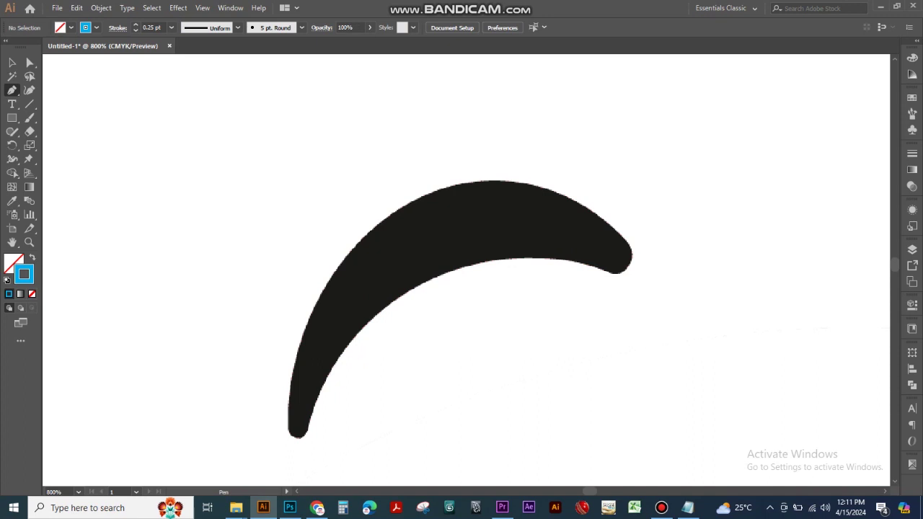
Trace the left eyebrow's underside with the Pen tool, from the lower tip up and around the rounded upper end.
click(308, 420)
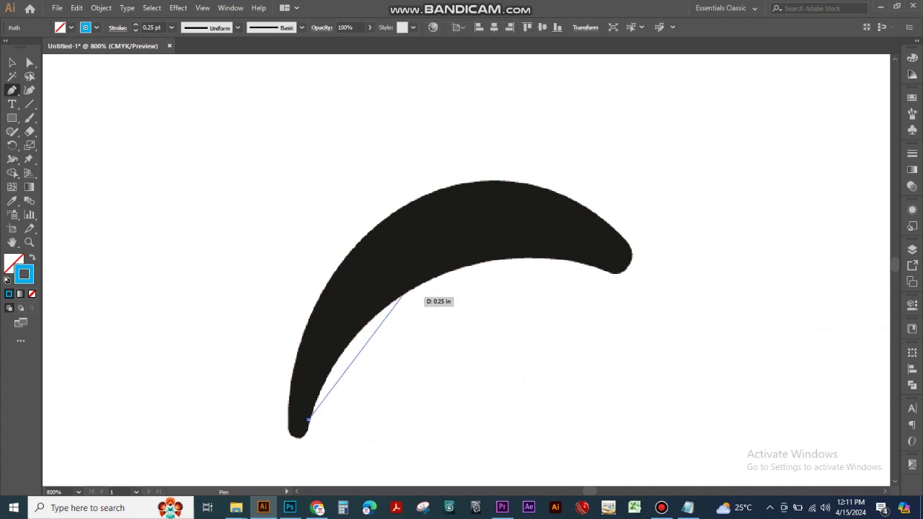
drag(403, 296, 467, 259)
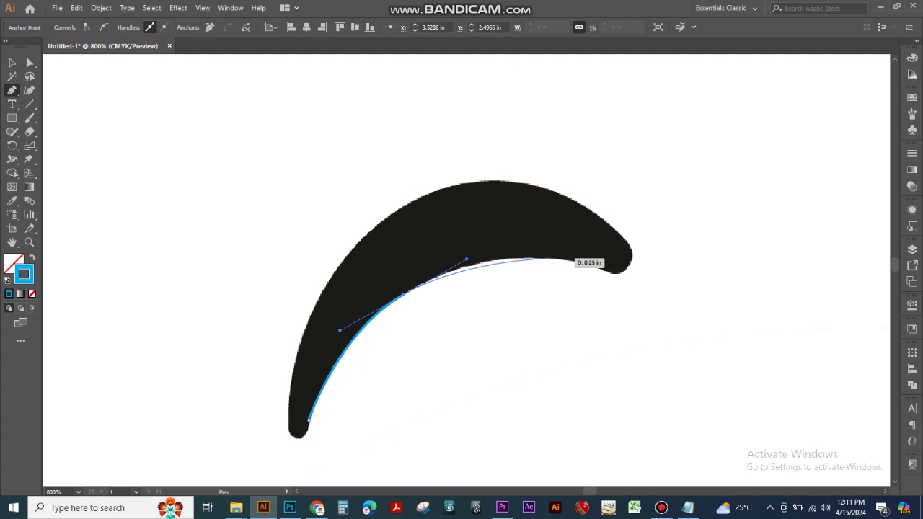
mouse_move(552, 259)
mouse_down()
mouse_move(627, 266)
mouse_move(637, 256)
mouse_move(635, 270)
mouse_up()
key(ctrl+z)
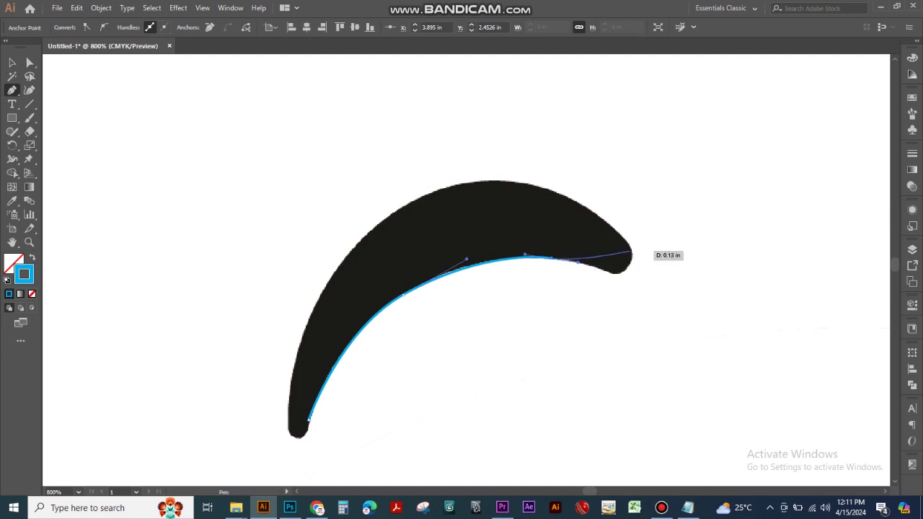
click(604, 269)
mouse_move(626, 270)
mouse_down()
mouse_move(635, 260)
mouse_move(621, 234)
mouse_up()
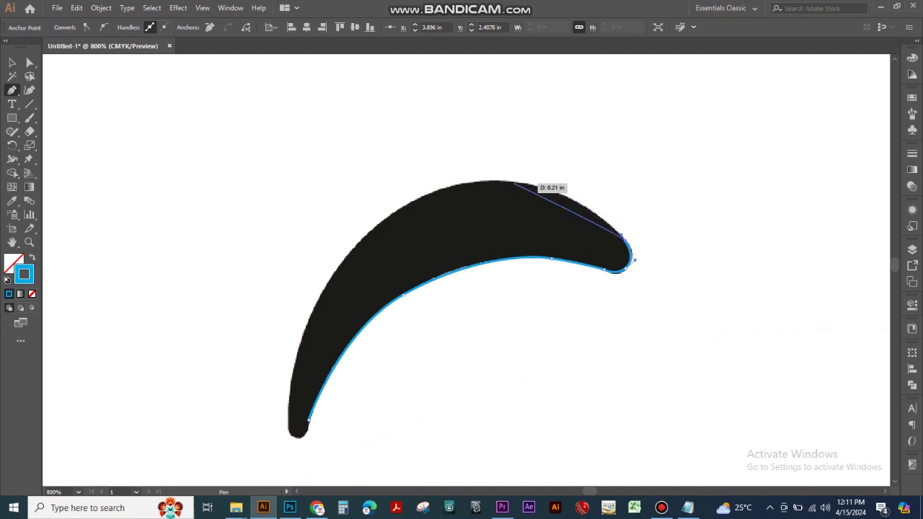
Trace the left eyebrow's outer edge back down to the lower tip and close the path at its starting anchor.
drag(475, 182, 364, 185)
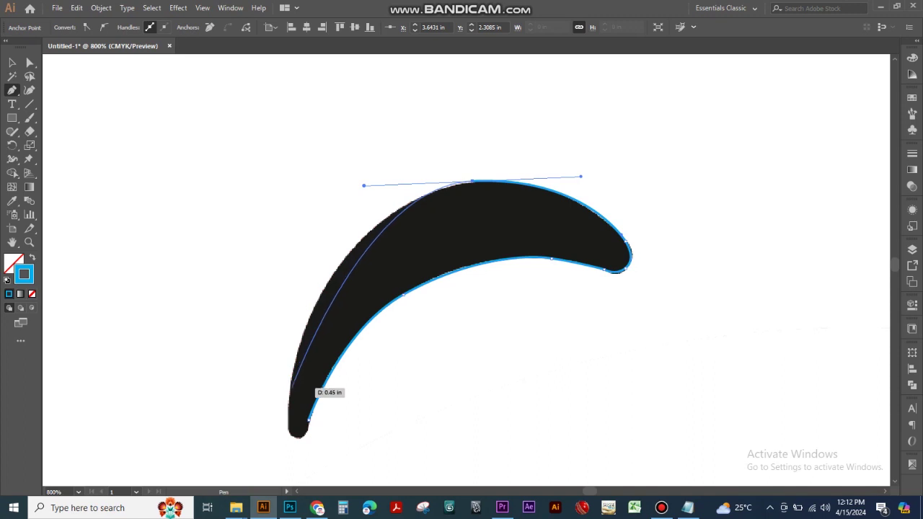
drag(290, 397, 287, 467)
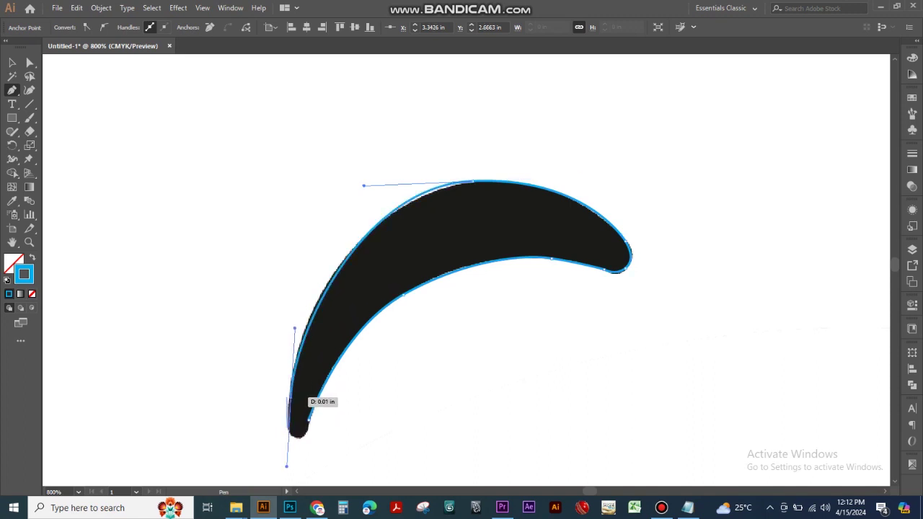
drag(291, 420, 291, 421)
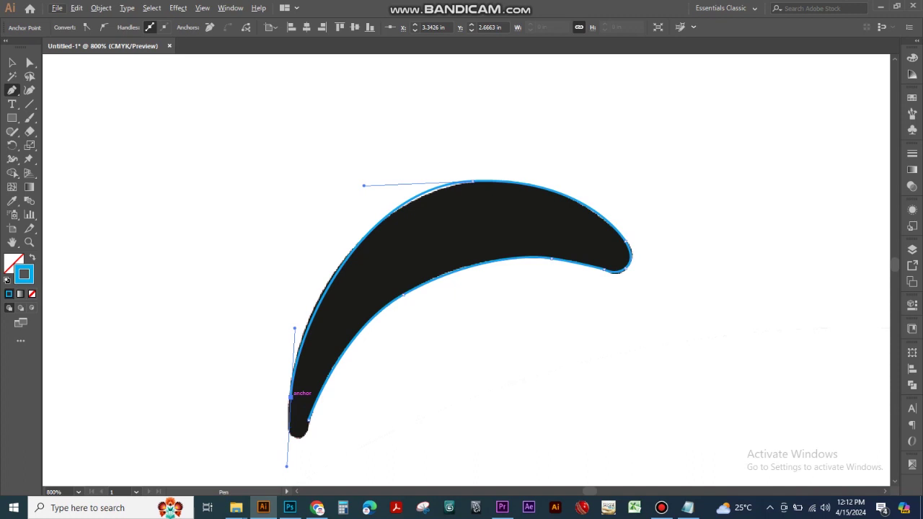
click(290, 394)
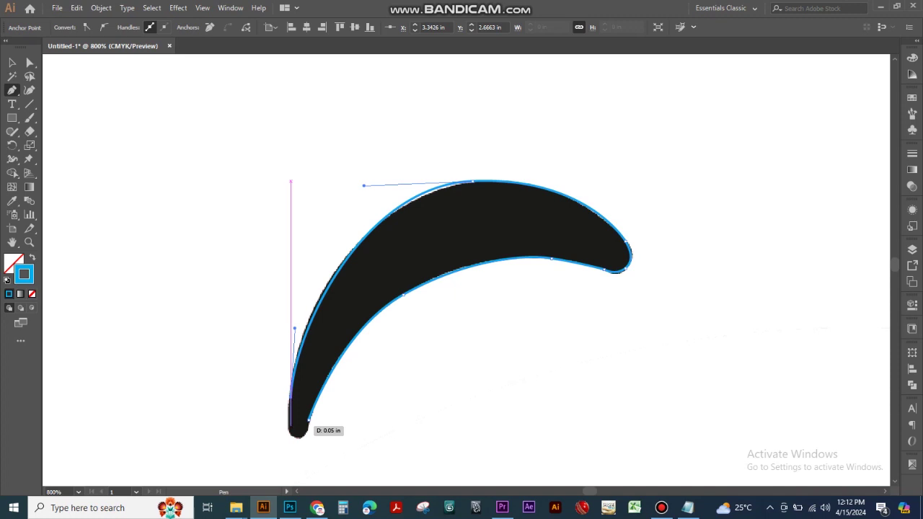
key(ctrl+z)
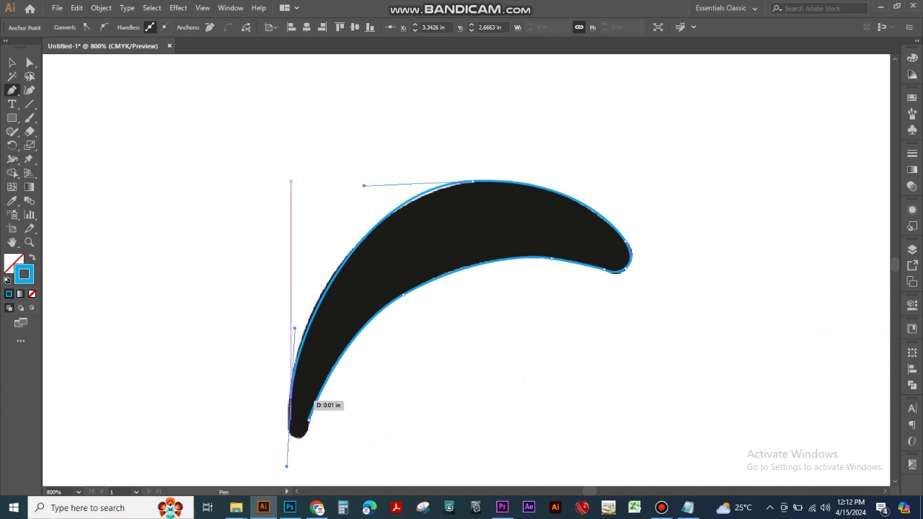
click(291, 398)
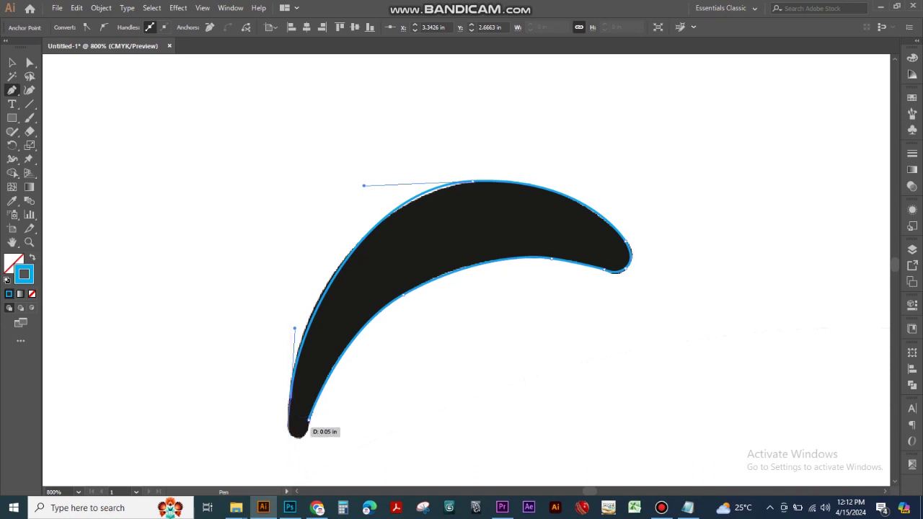
click(290, 425)
mouse_move(291, 428)
mouse_down()
mouse_move(309, 419)
mouse_move(314, 394)
mouse_up()
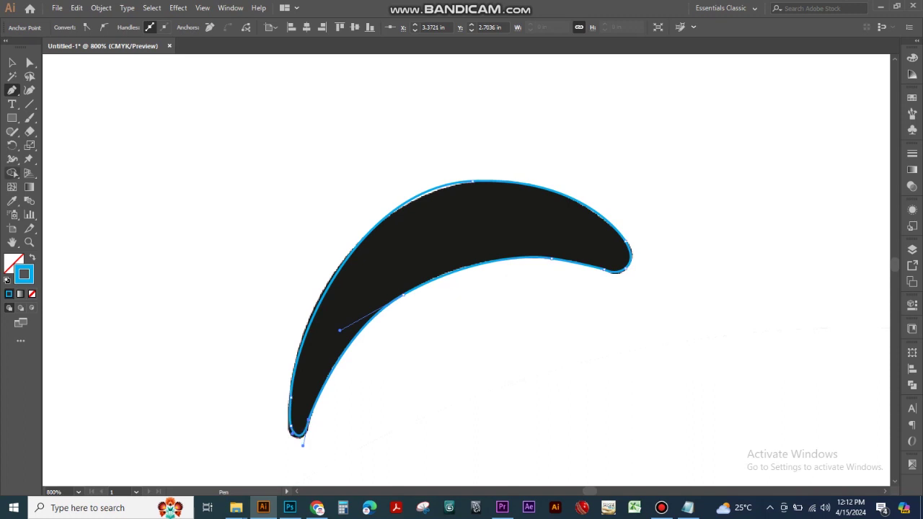
Adjust the top anchor point and its handle with Direct Selection so the path follows the eyebrow's upper edge.
click(29, 63)
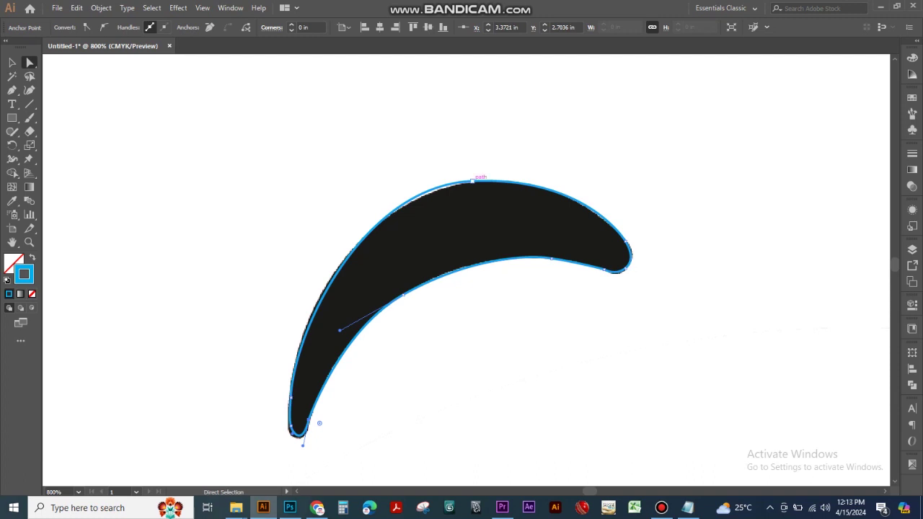
click(473, 181)
drag(364, 186, 355, 198)
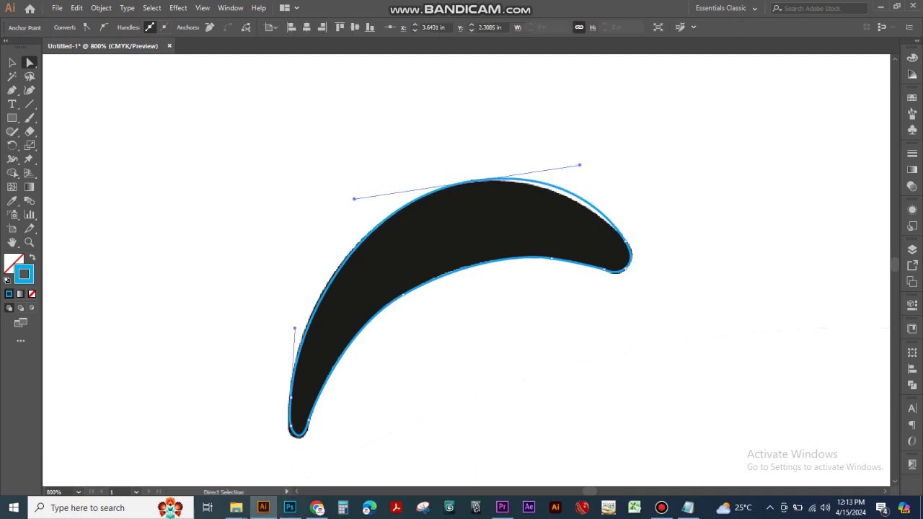
drag(473, 180, 466, 186)
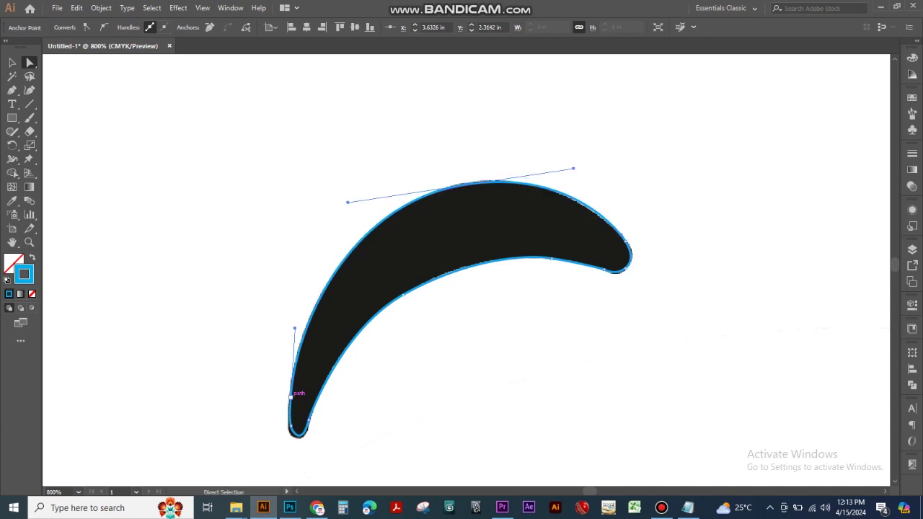
Reposition the anchors and handle at the eyebrow's lower tip so the path fits its rounded end.
click(291, 398)
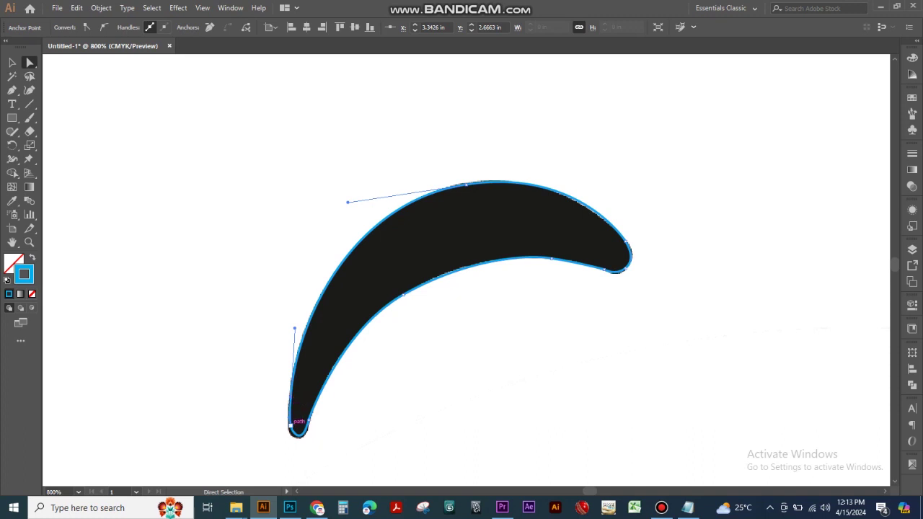
drag(292, 425, 290, 432)
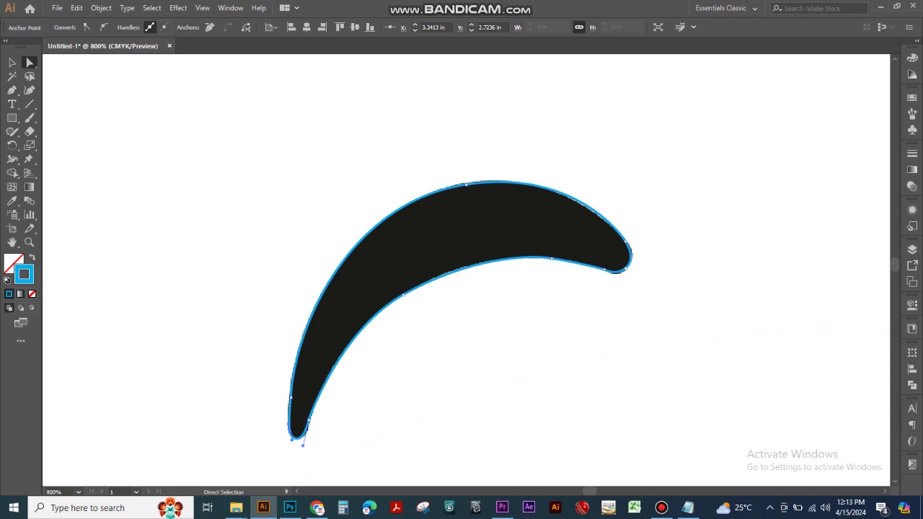
click(309, 417)
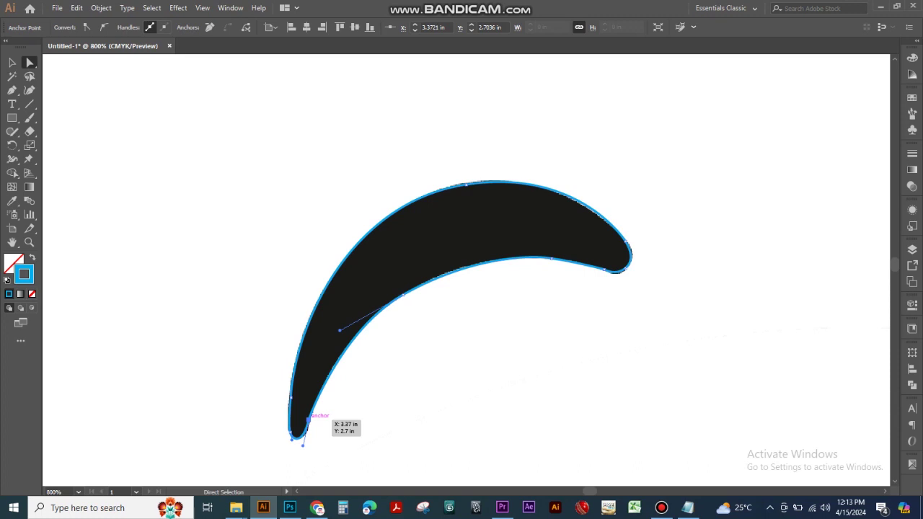
drag(309, 421, 311, 415)
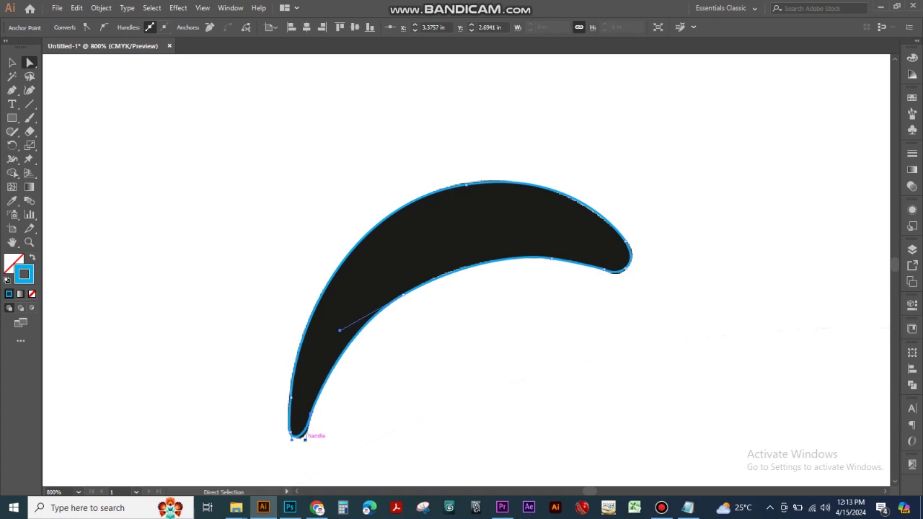
drag(305, 440, 304, 444)
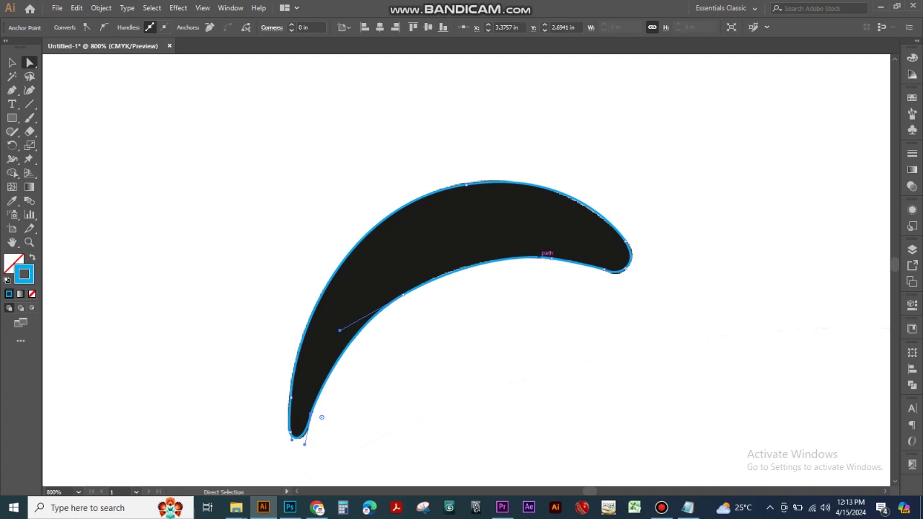
Fill the traced left eyebrow with black and deselect it.
key(v)
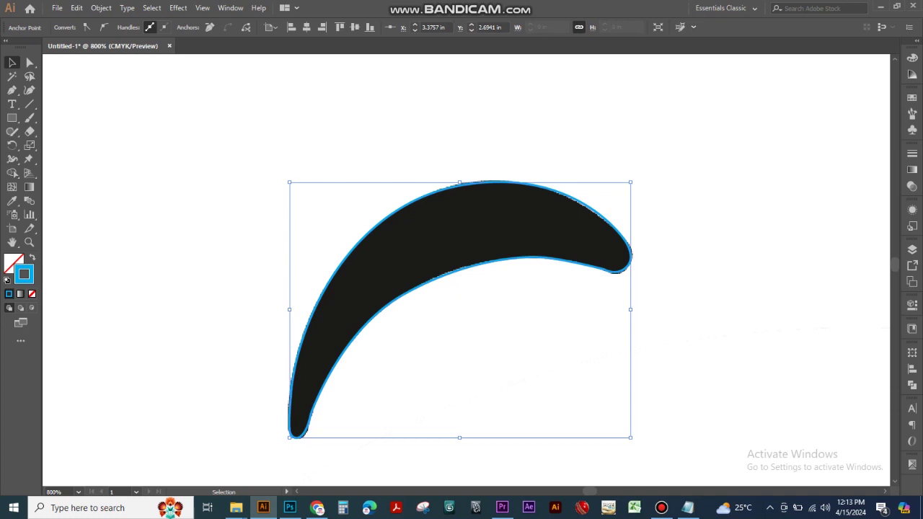
click(913, 99)
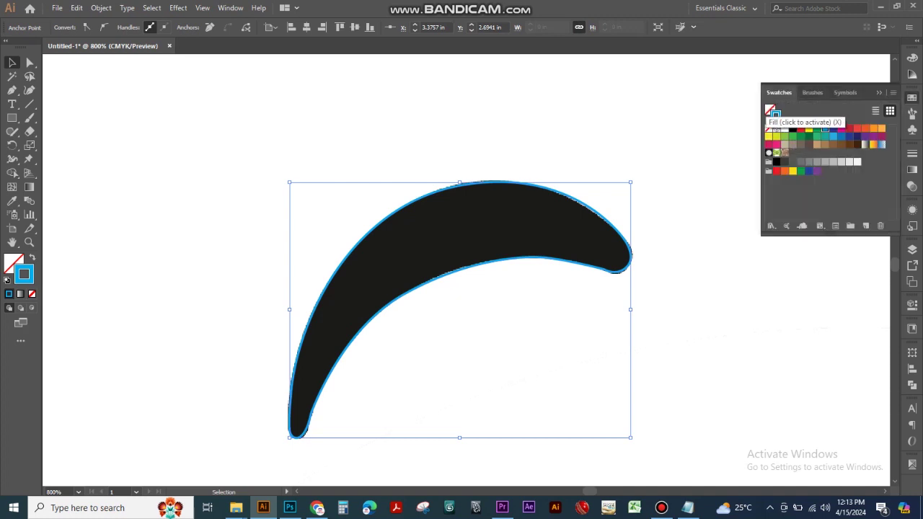
click(770, 110)
click(785, 128)
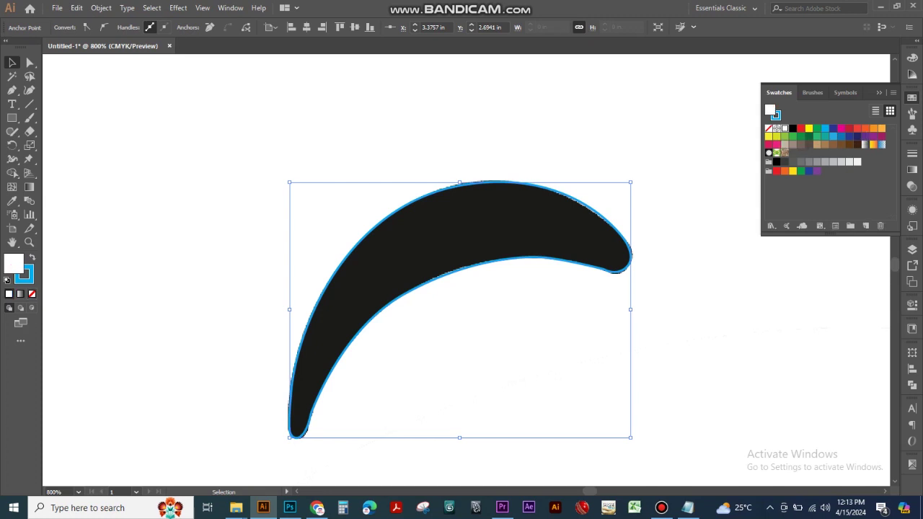
click(792, 129)
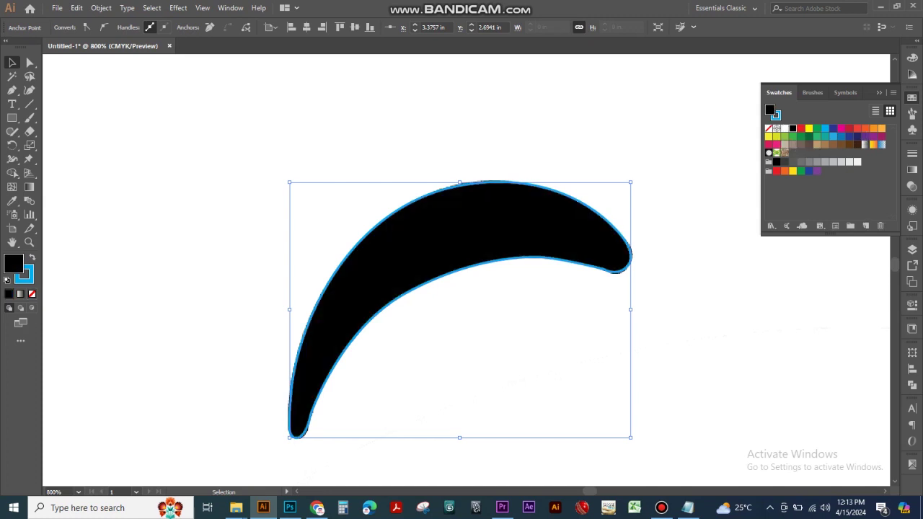
key(ctrl+shift+a)
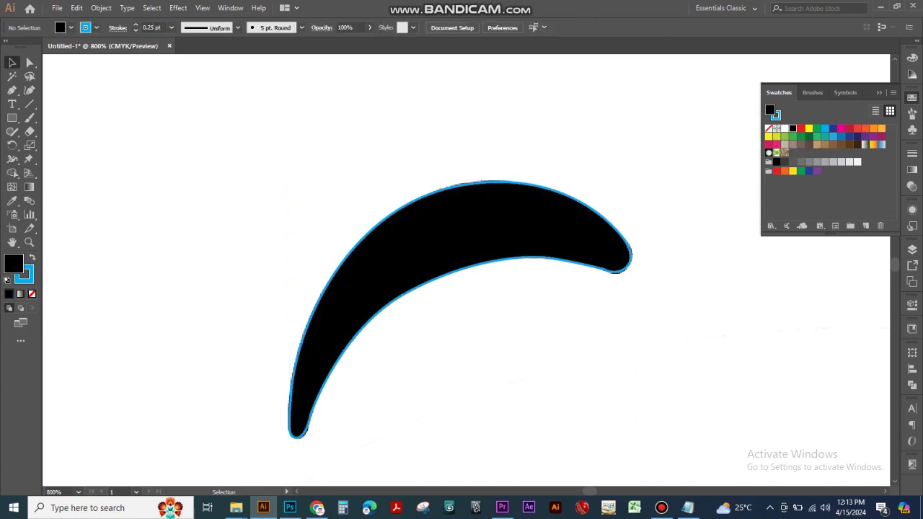
Duplicate the traced left eyebrow horizontally and place the copy so it overlaps the inner end of the logo's right eyebrow.
key(ctrl)
key(ctrl+0)
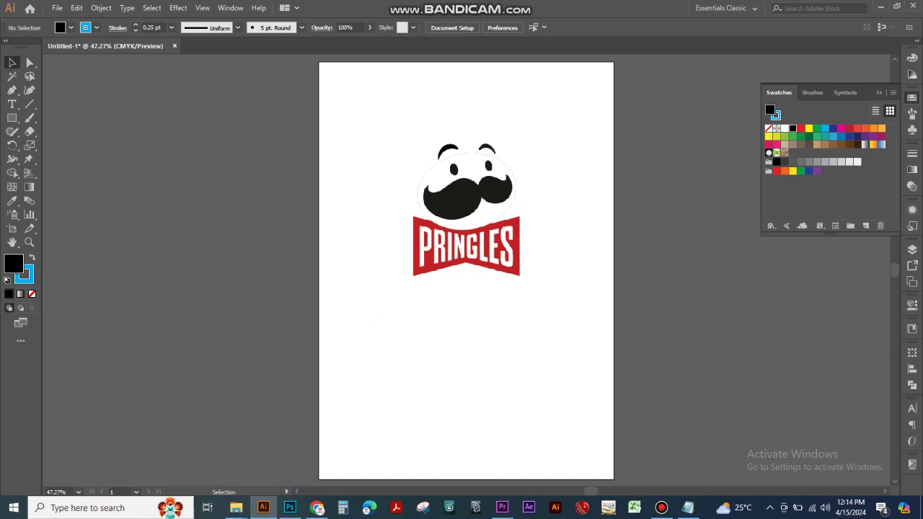
click(202, 7)
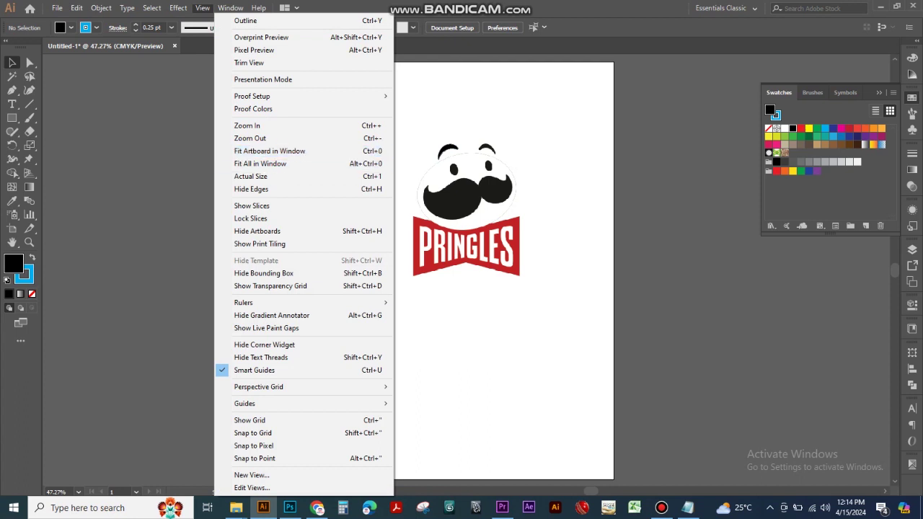
key(Escape)
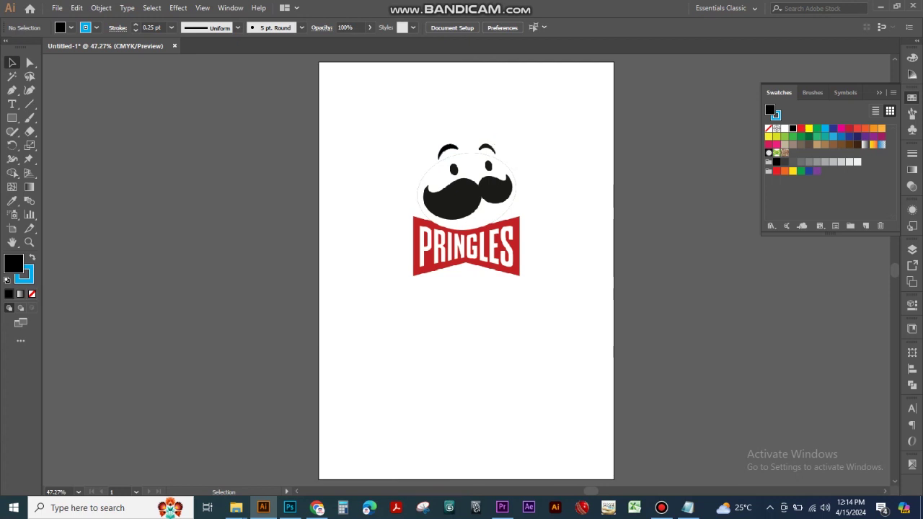
click(448, 148)
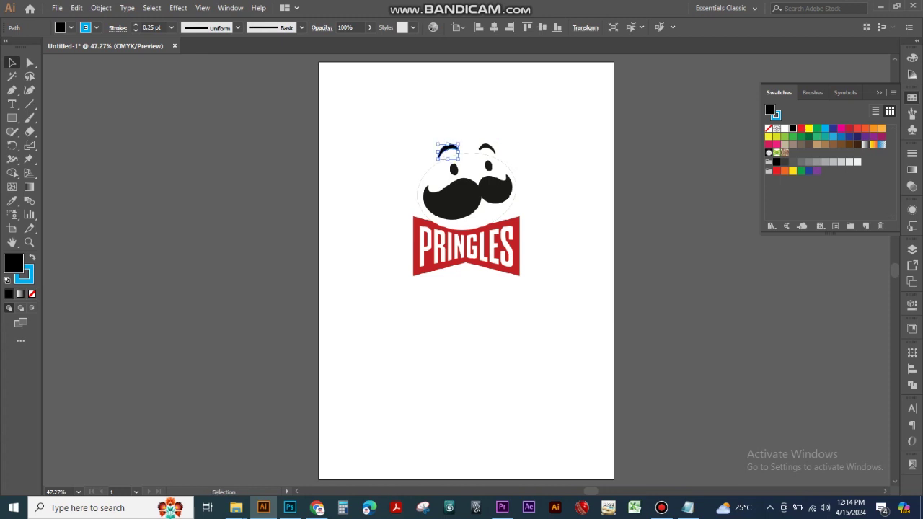
click(30, 242)
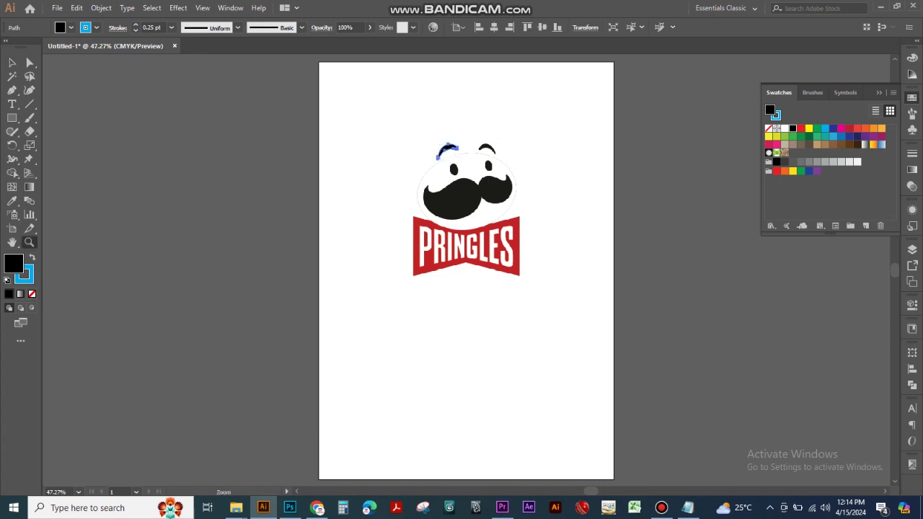
drag(397, 135, 530, 232)
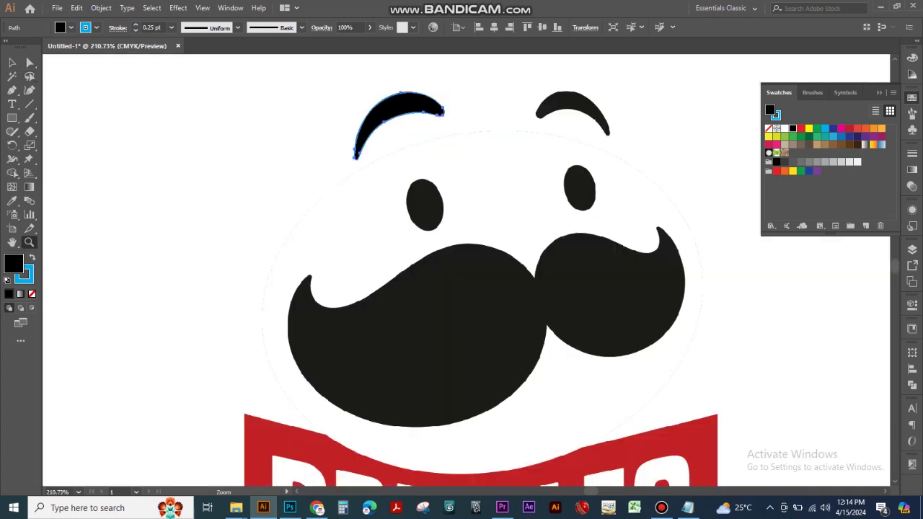
click(12, 63)
click(412, 130)
click(411, 112)
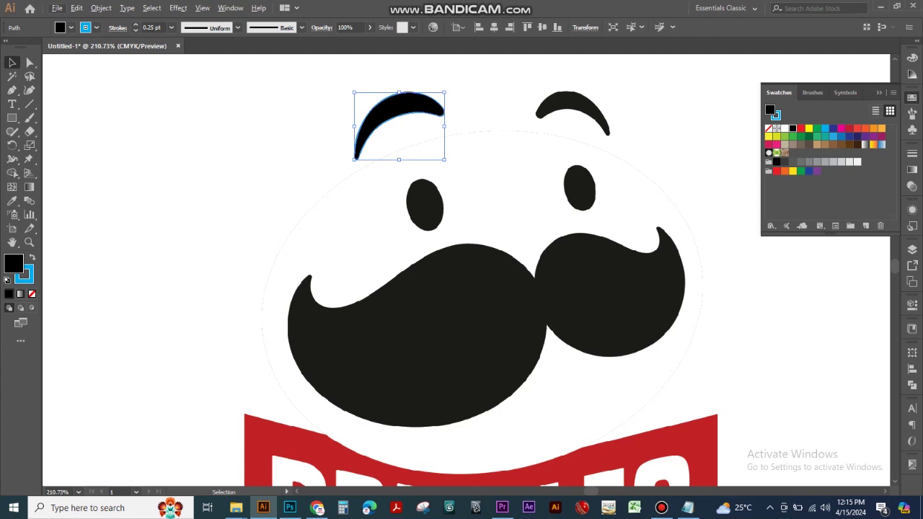
drag(441, 105, 561, 112)
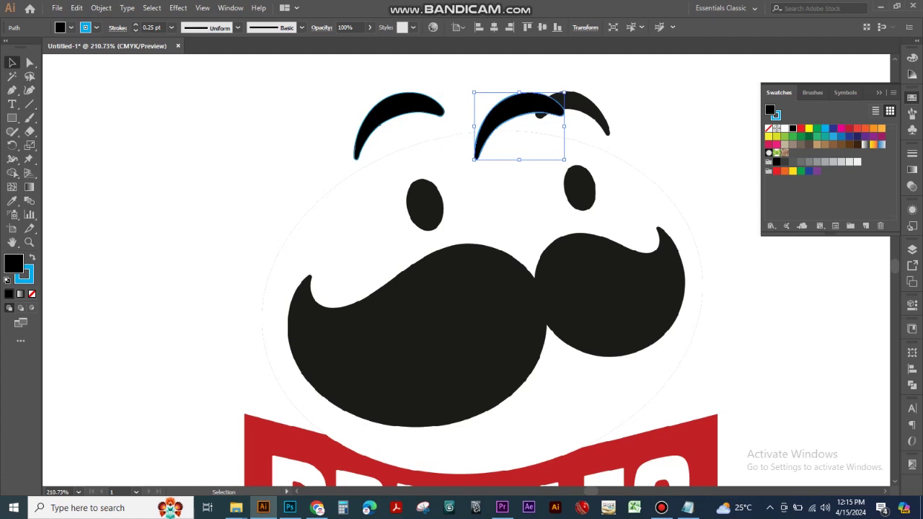
Reflect the eyebrow copy so it faces the opposite way and move it over the logo's right eyebrow.
right_click(551, 108)
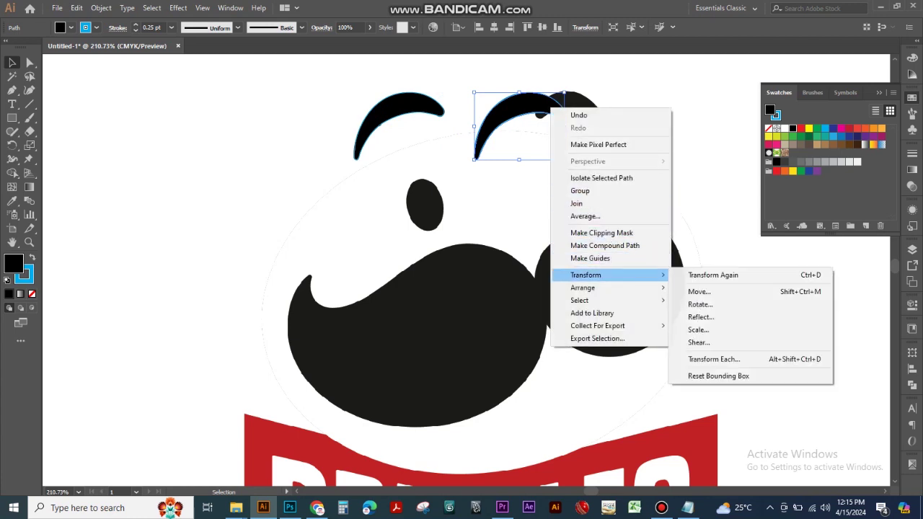
key(Escape)
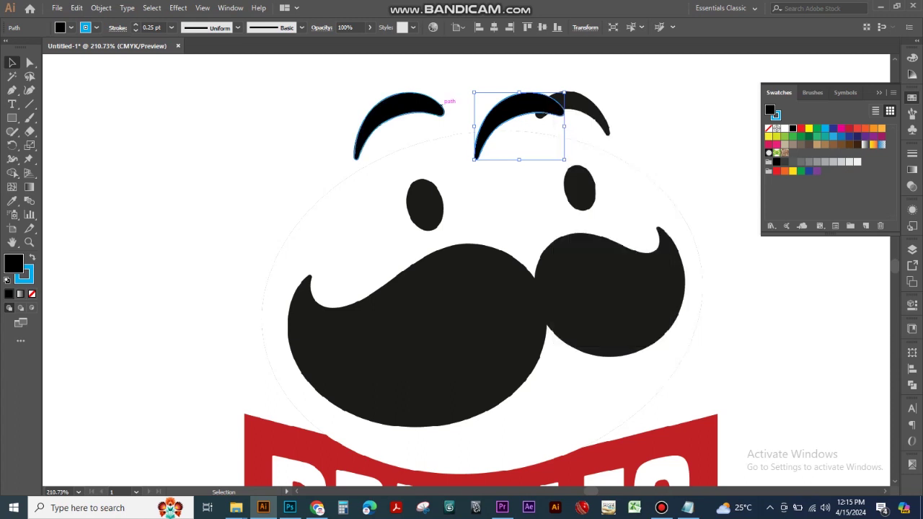
right_click(498, 116)
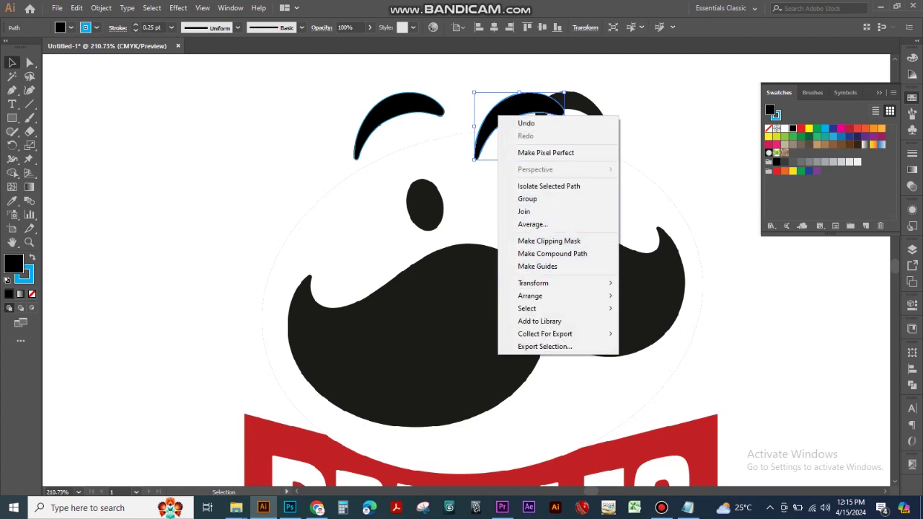
key(Escape)
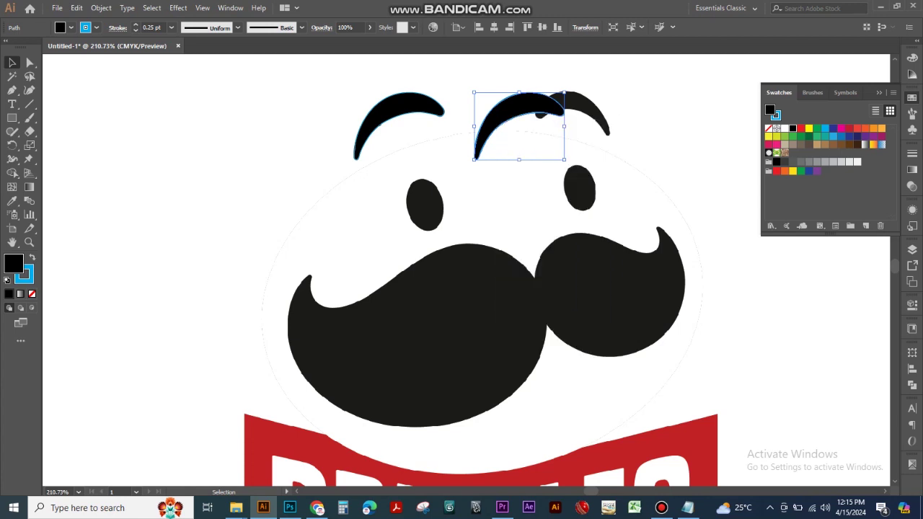
right_click(536, 100)
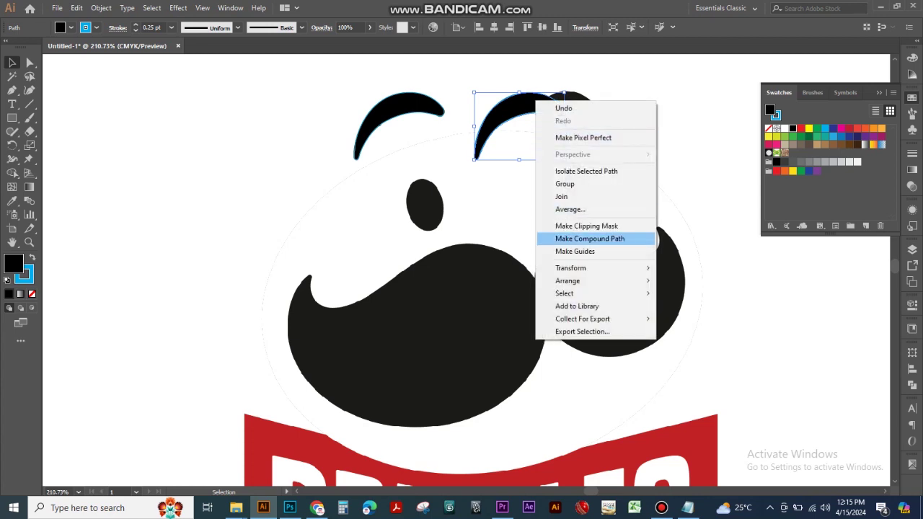
mouse_move(577, 268)
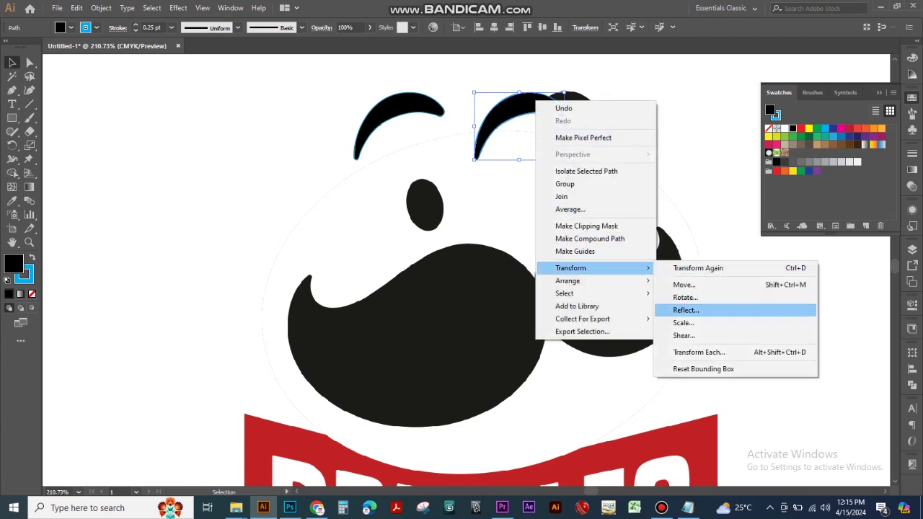
click(686, 311)
click(464, 327)
drag(528, 107, 587, 107)
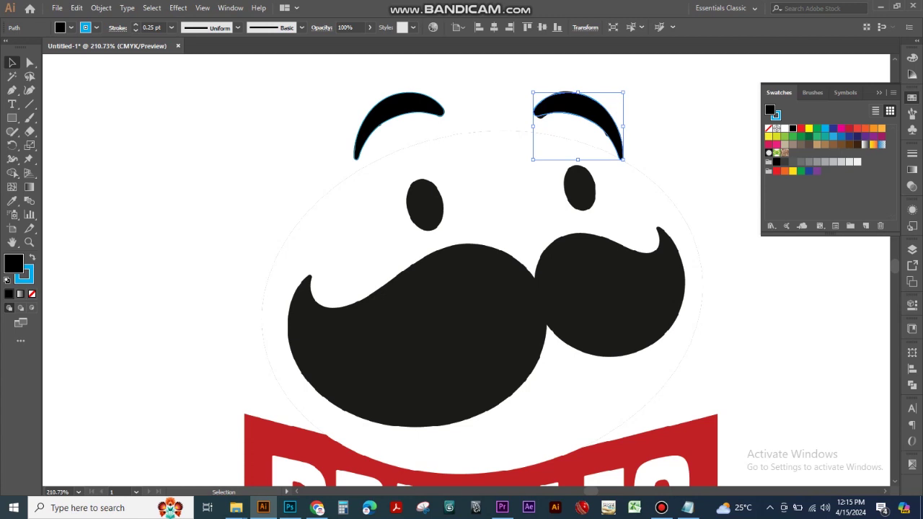
Fill the mirrored eyebrow copy with red, rotate it counterclockwise and nudge it up to the logo's right eyebrow.
click(801, 128)
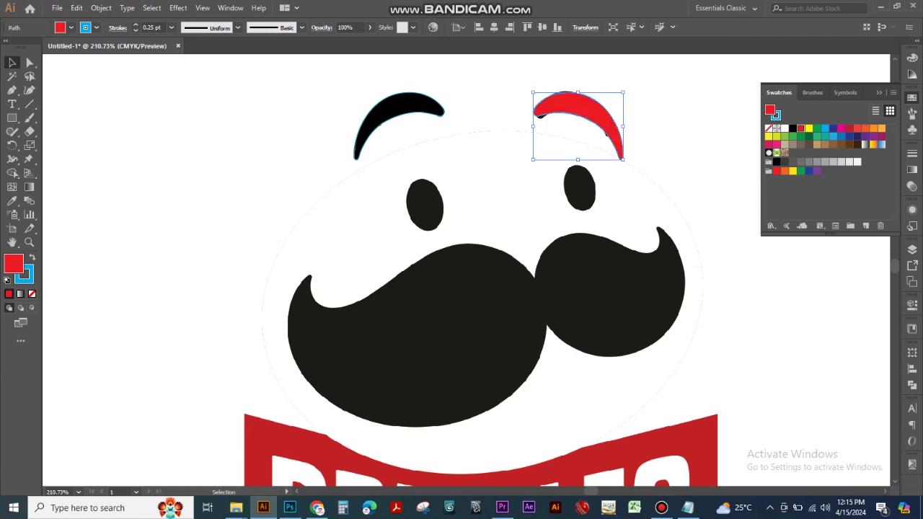
drag(630, 166, 610, 136)
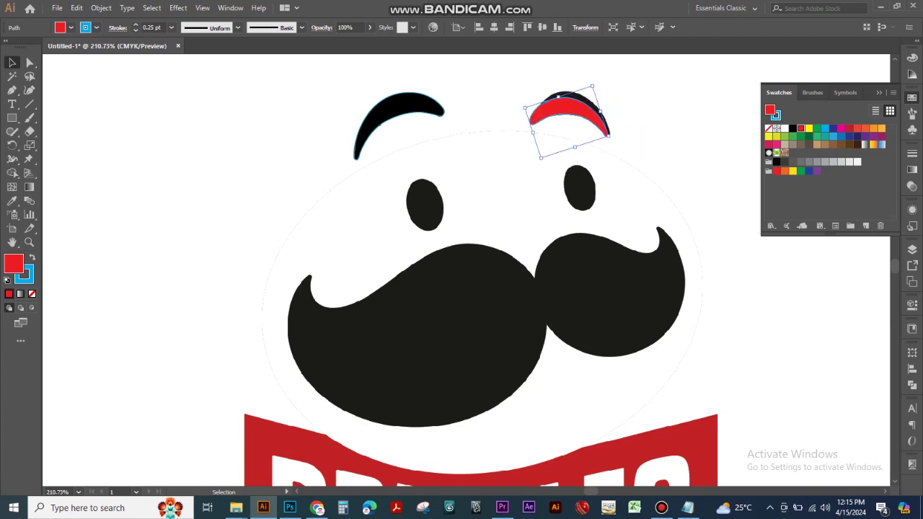
key(Up)
key(Up)
key(Up)
key(Up)
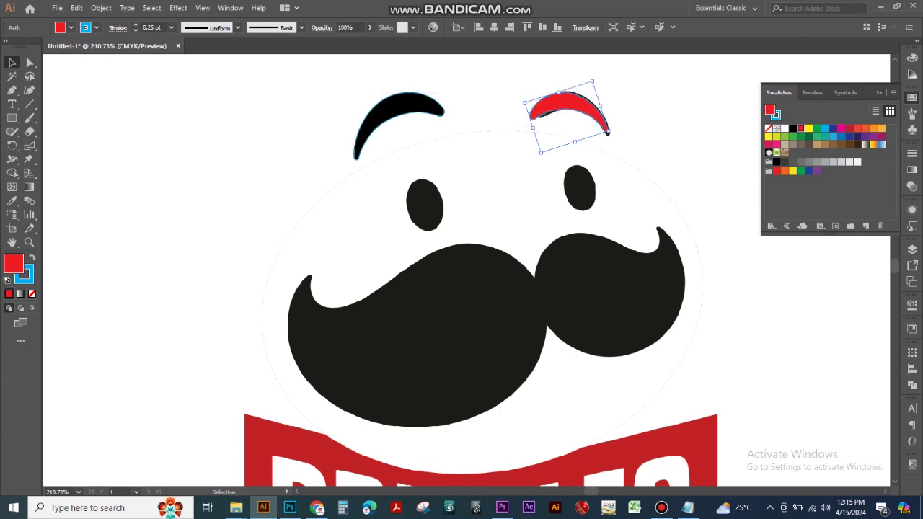
Scale and stretch the red copy so it covers the logo's right eyebrow from end to end.
drag(525, 103, 571, 106)
drag(619, 124, 617, 128)
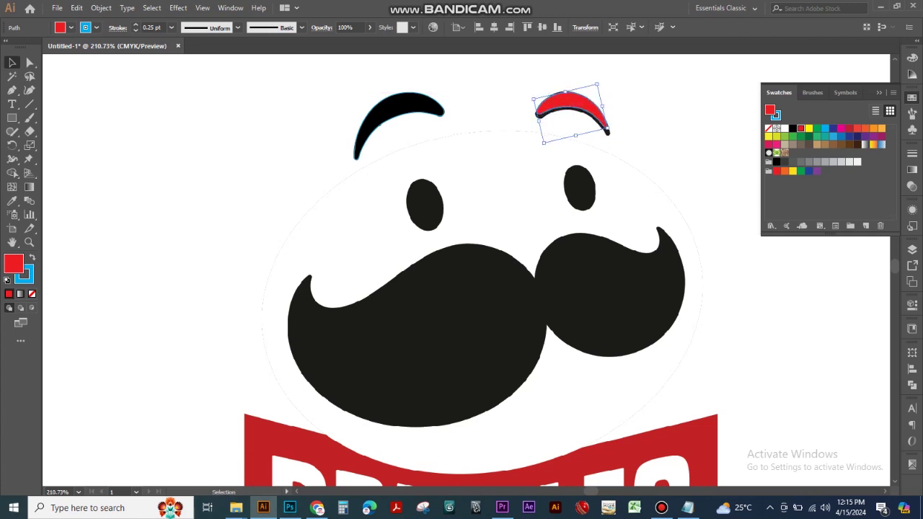
drag(544, 143, 544, 146)
drag(608, 131, 578, 145)
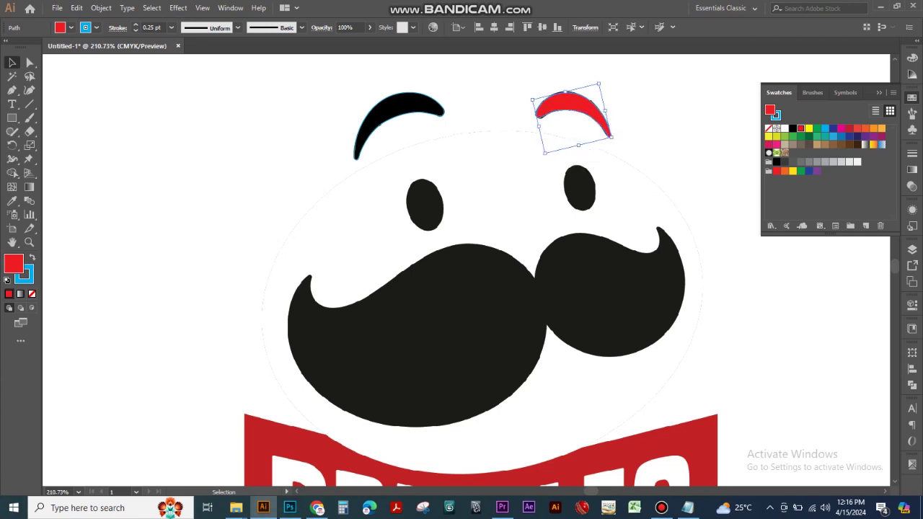
Fill the fitted right eyebrow with black and deselect it.
click(635, 117)
click(600, 117)
click(793, 128)
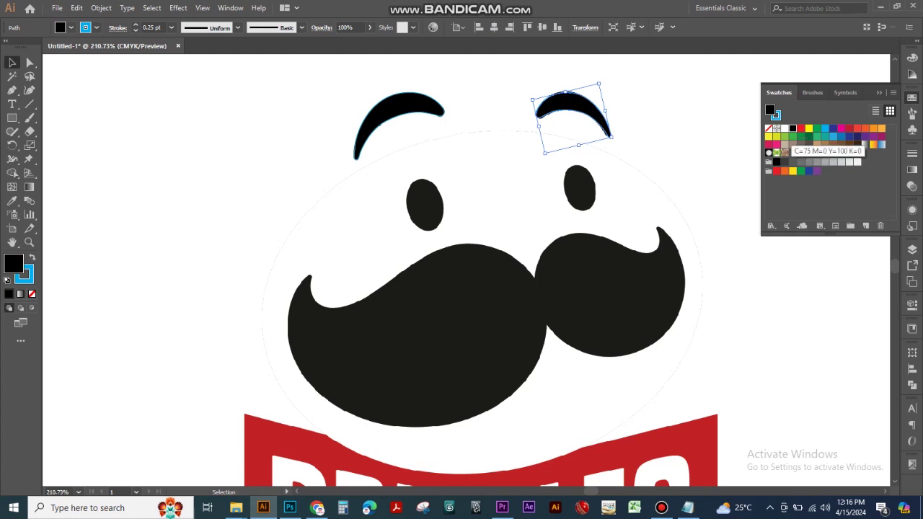
click(663, 119)
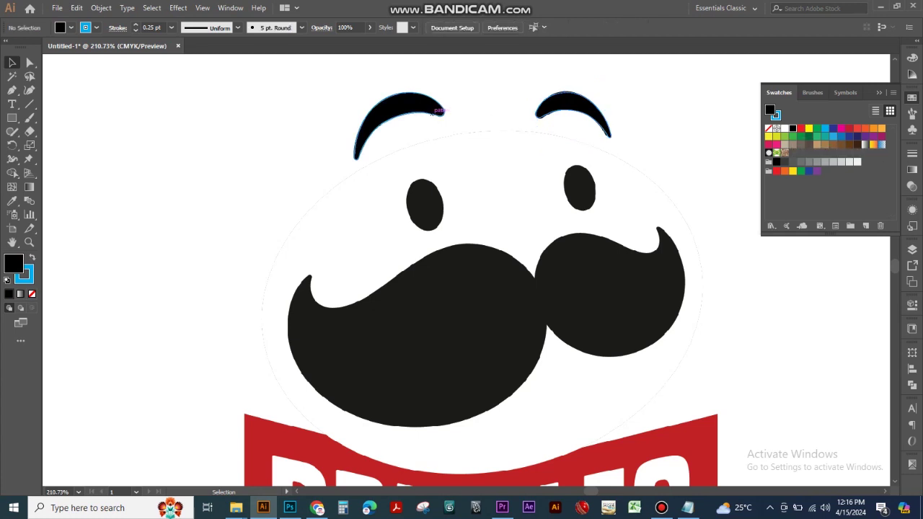
click(433, 110)
click(577, 107)
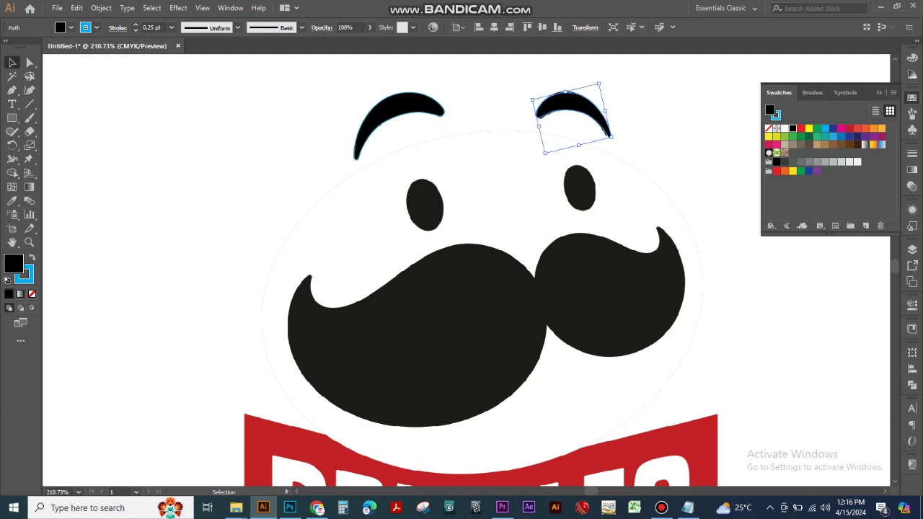
key(p)
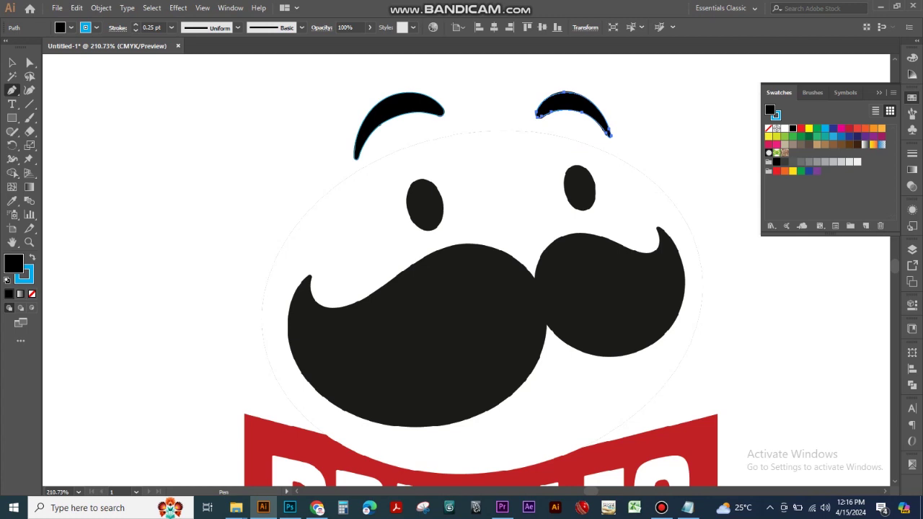
click(310, 277)
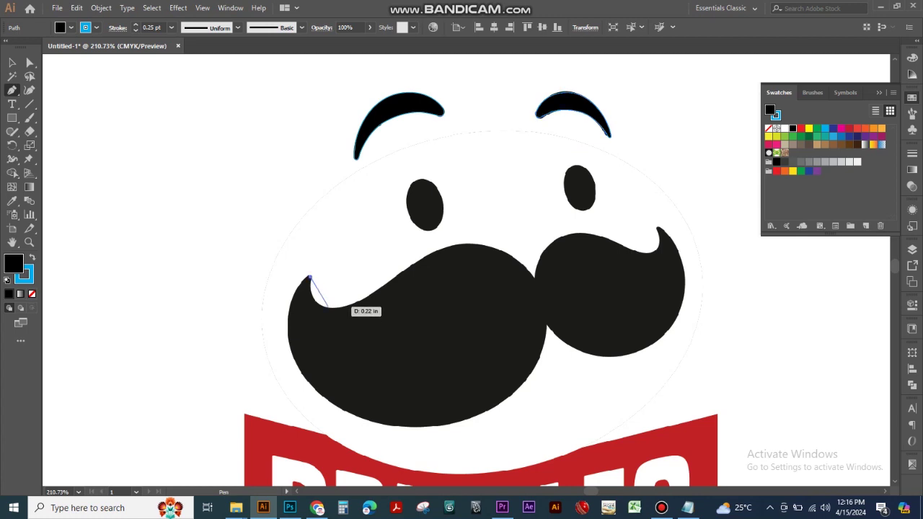
key(ctrl+z)
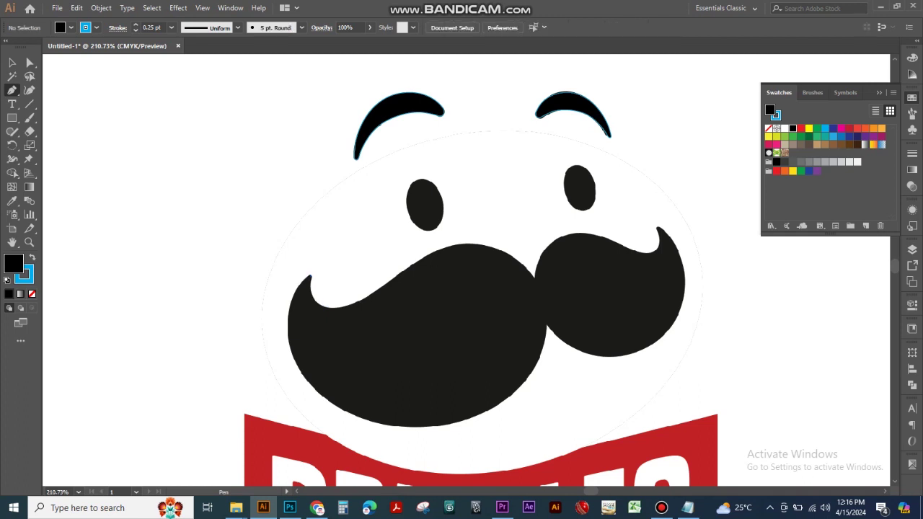
click(12, 62)
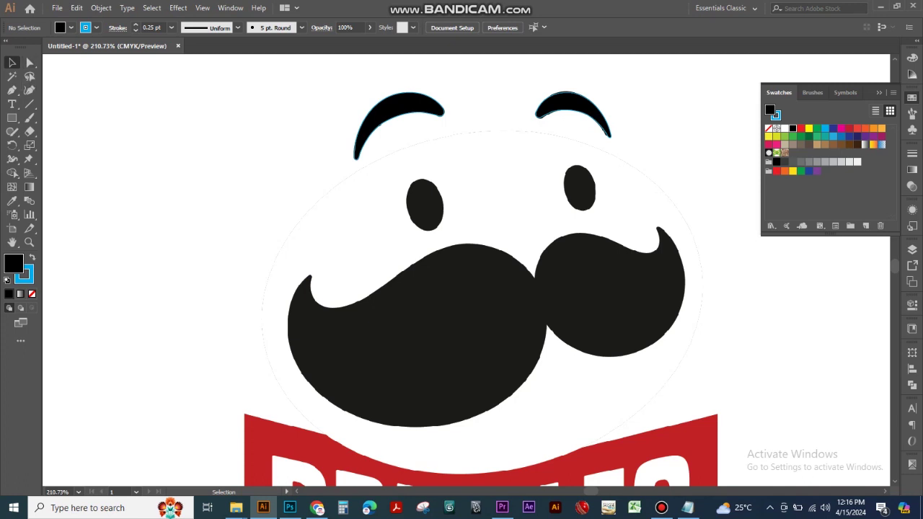
Look over the untraced PRINGLES banner and lettering, and return to the face with the traced eyebrows.
key(h)
drag(476, 375, 457, 138)
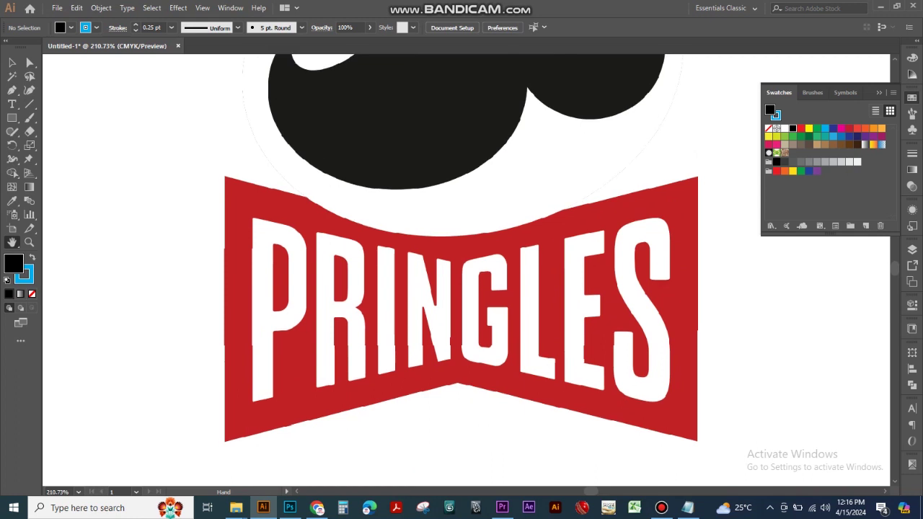
key(v)
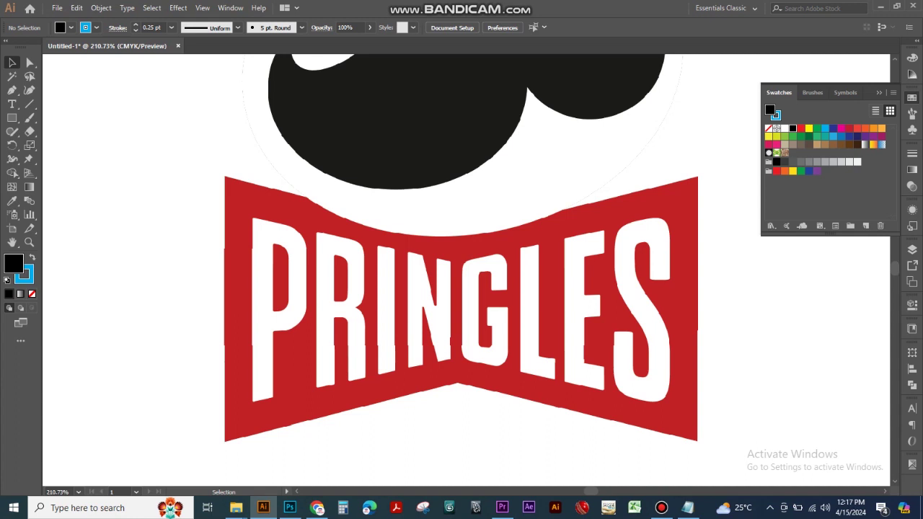
key(space)
drag(447, 187, 453, 404)
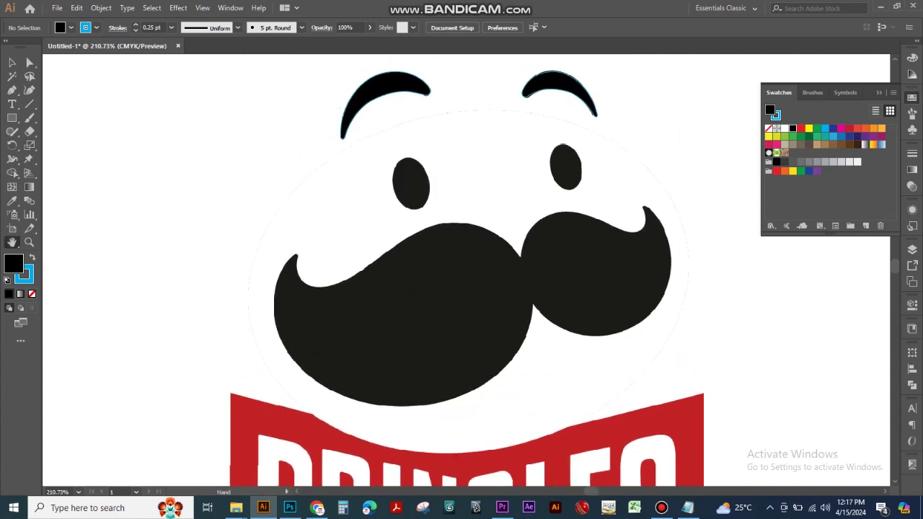
click(13, 62)
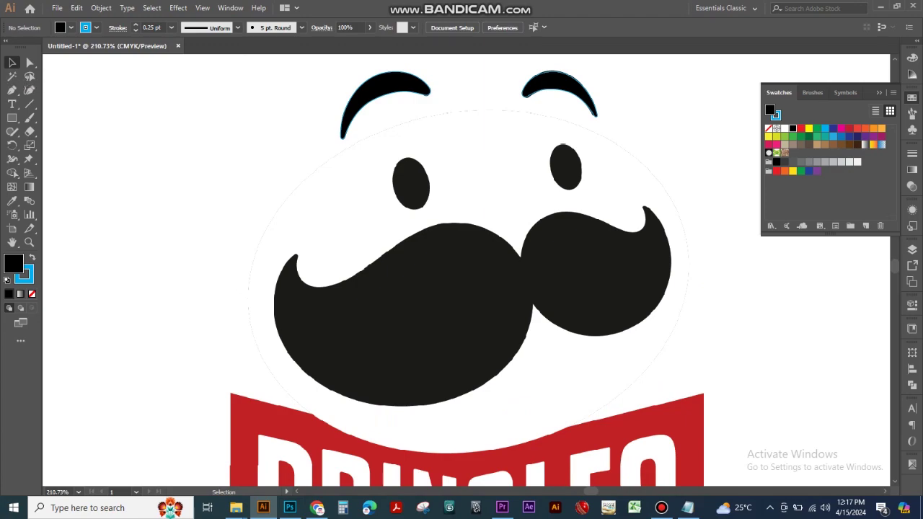
click(880, 6)
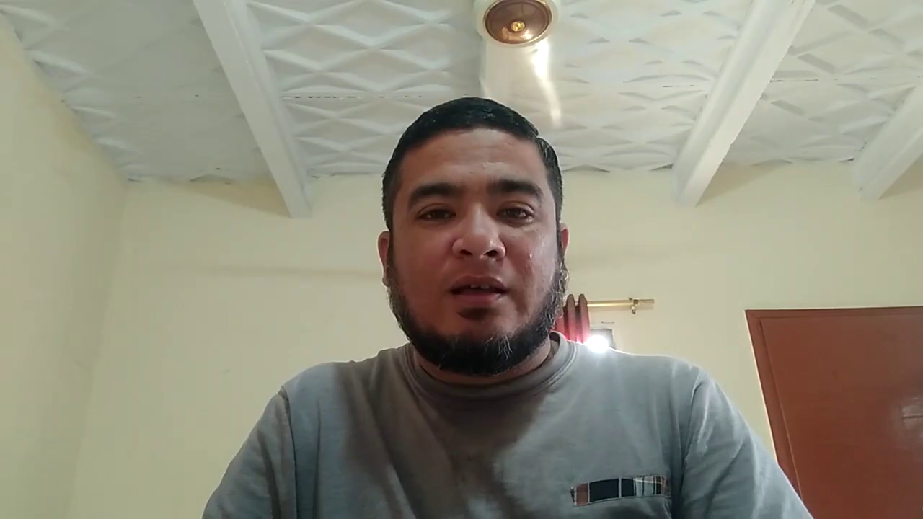